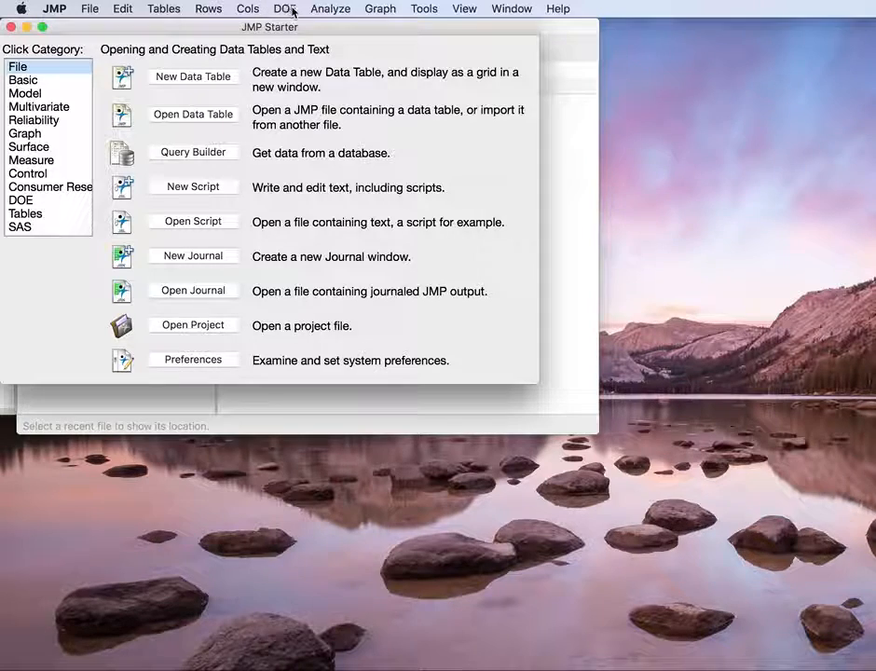
Step: Start a new Custom Design and place its window so that all of it fits on the screen
click(290, 11)
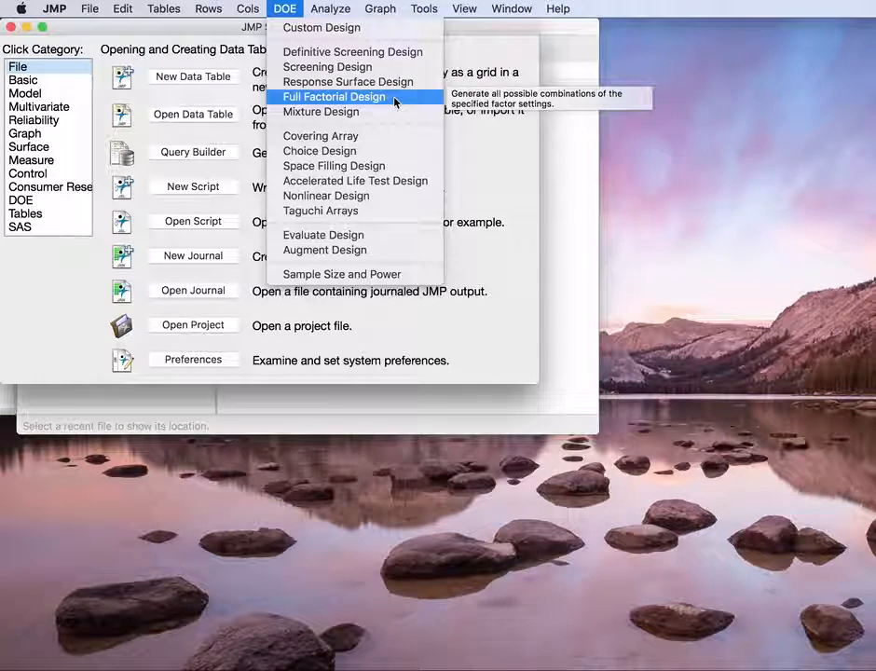
click(364, 35)
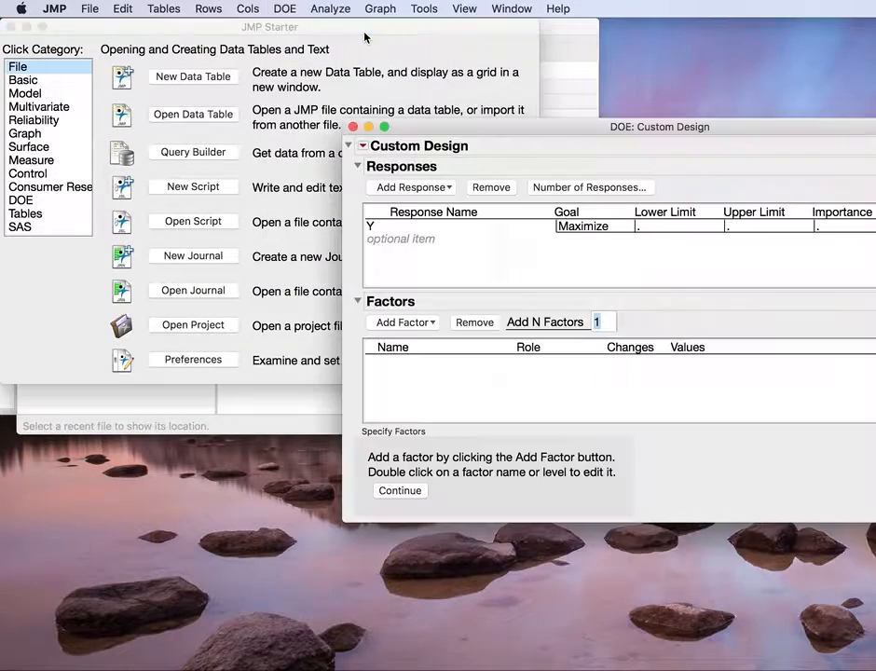
drag(637, 135, 336, 11)
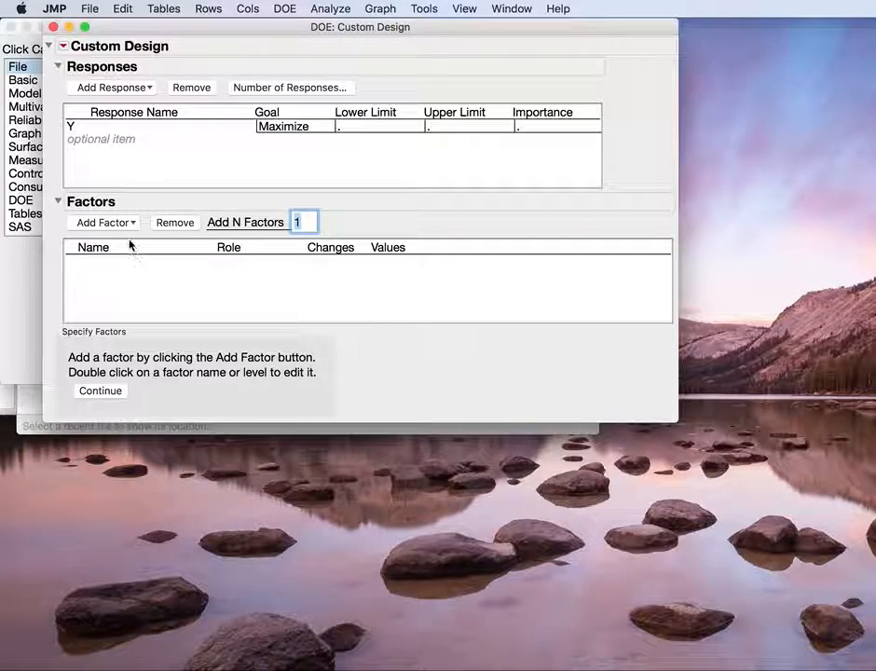
Step: Add a blocking factor with 3 runs per block and name it Block
click(105, 222)
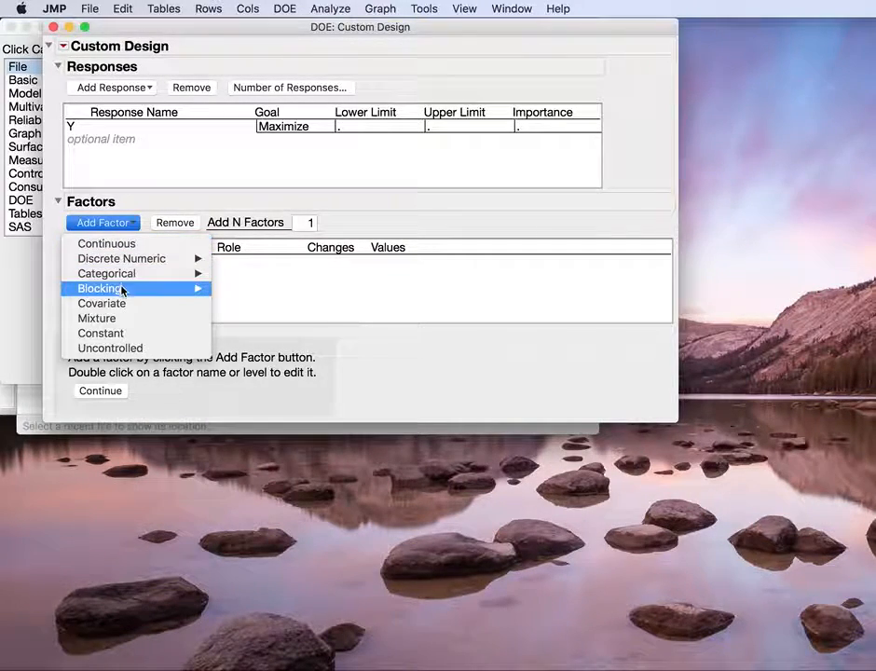
mouse_move(122, 292)
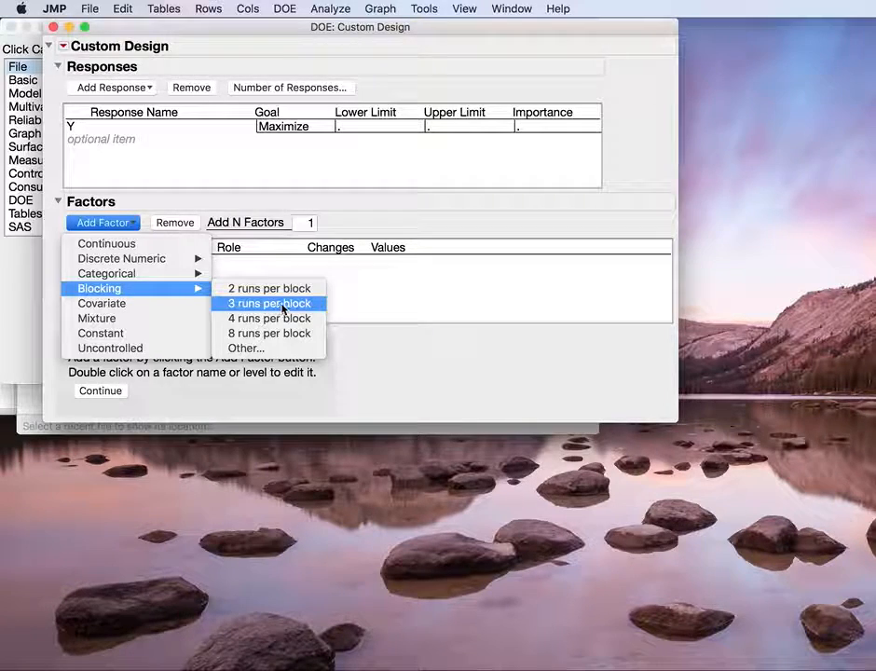
click(284, 305)
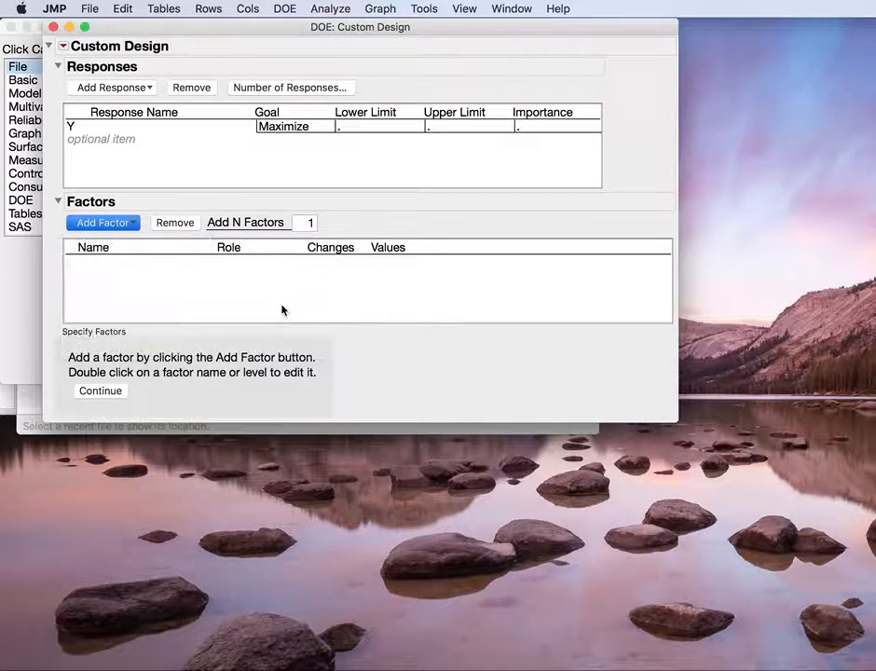
click(240, 306)
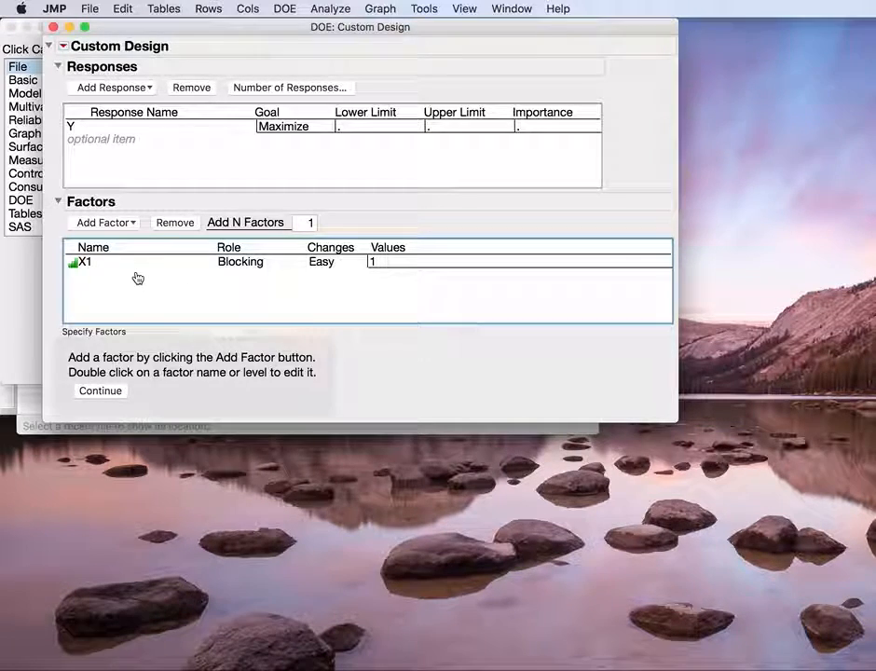
double_click(96, 268)
text(Block)
key(Return)
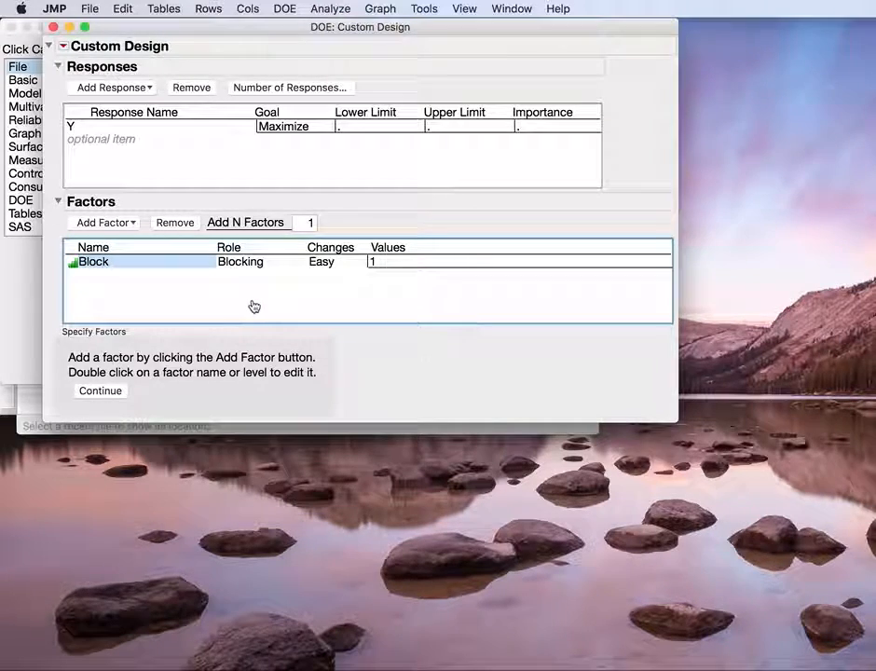
Step: Add a 7-level categorical factor and name it Treatment
click(124, 225)
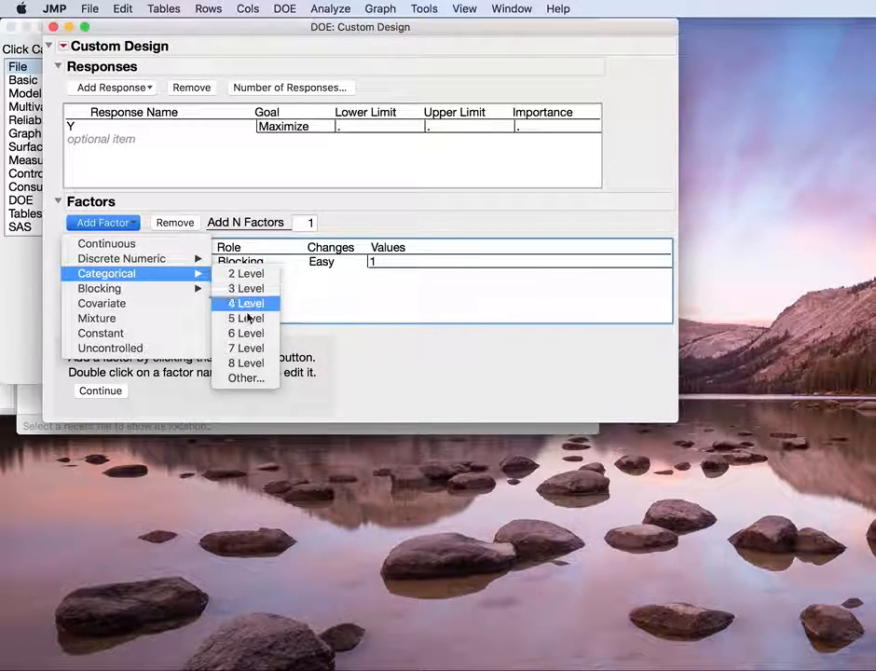
click(246, 347)
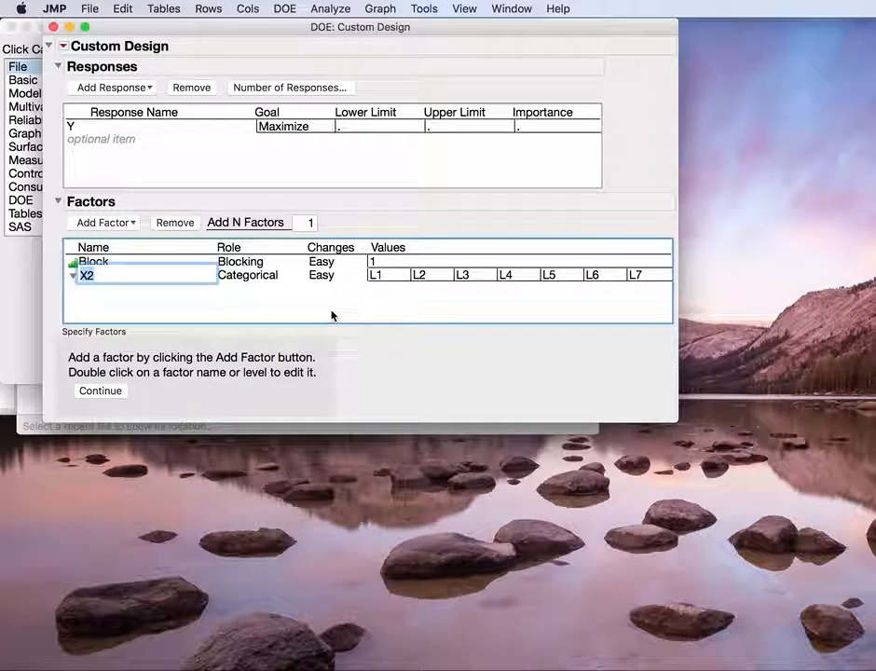
text(Treatment)
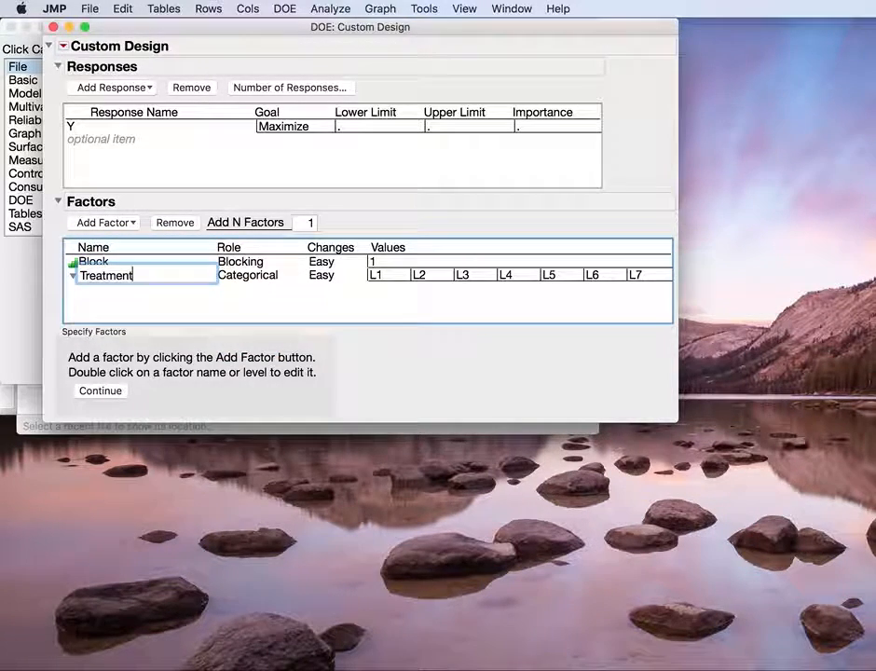
key(Return)
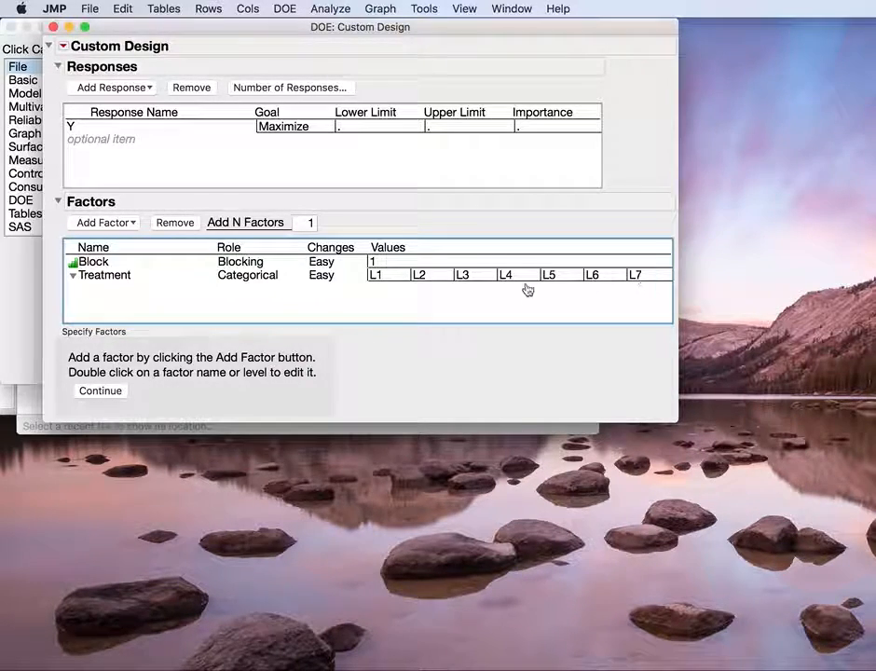
Step: Set the seven levels of the Treatment factor to 1, 2, 3, 4, 5, 6 and 7
double_click(390, 275)
text(1)
key(Tab)
text(2)
key(Tab)
text(3)
key(Tab)
text(4)
key(Tab)
text(5)
key(Tab)
text(6)
key(Tab)
text(7)
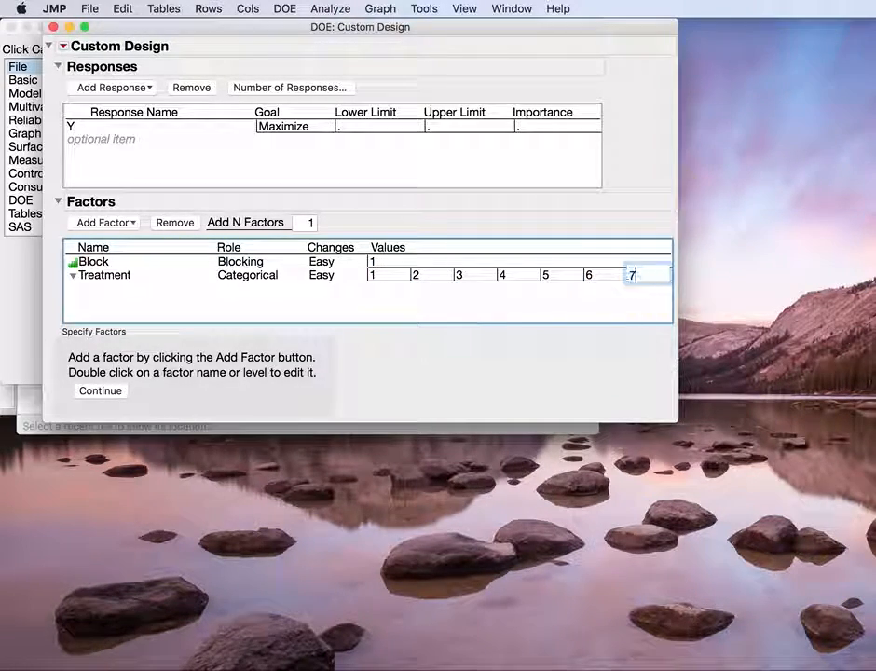
key(Return)
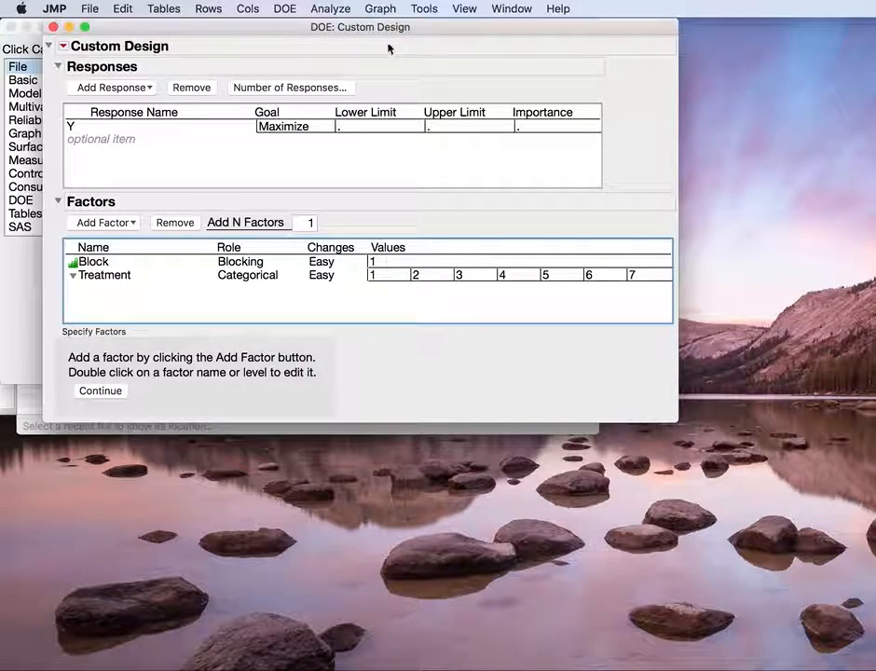
Step: Accept the factors, continue to the model definition and specify 21 as the number of runs
drag(385, 28, 350, 16)
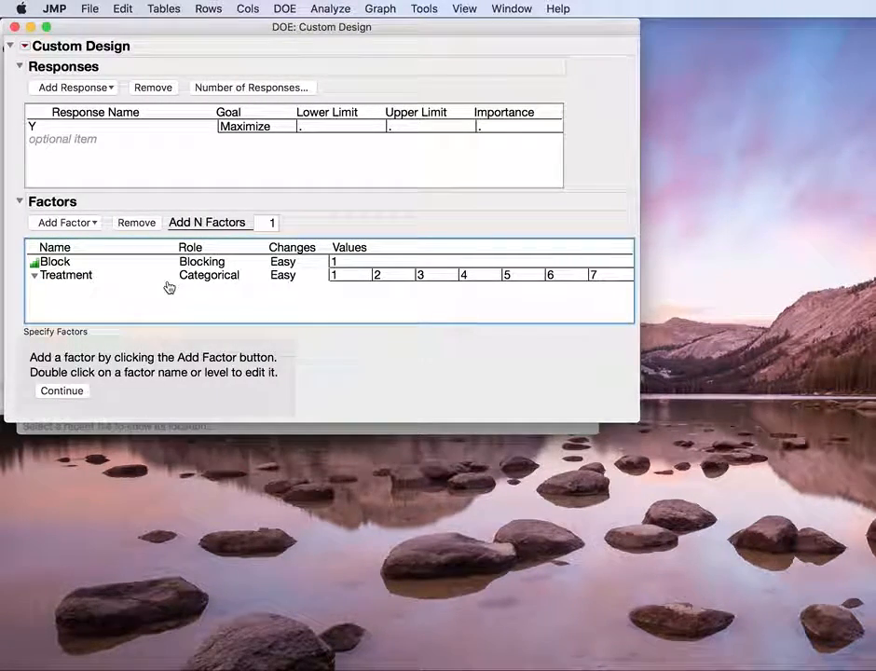
click(56, 391)
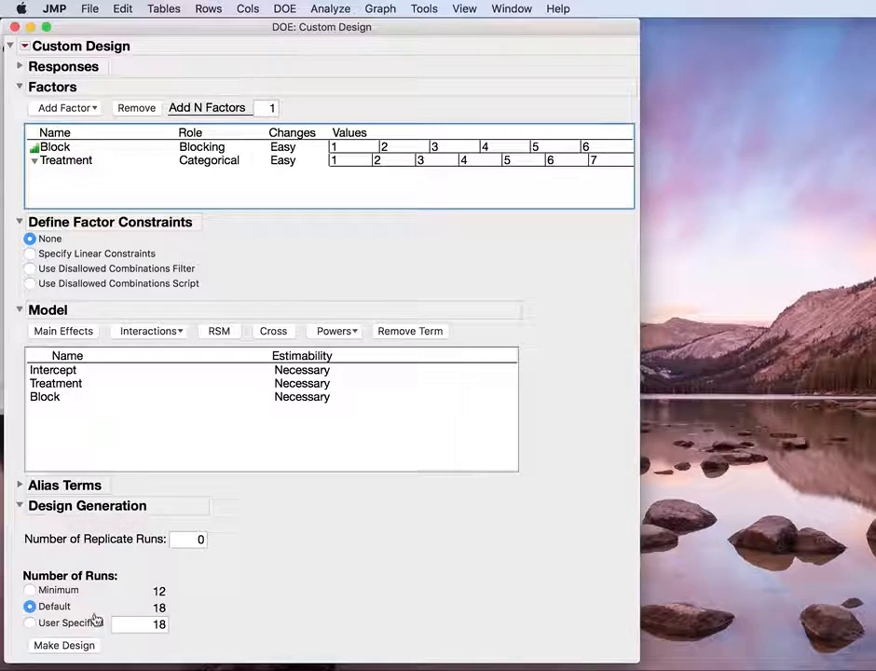
click(31, 623)
text(21)
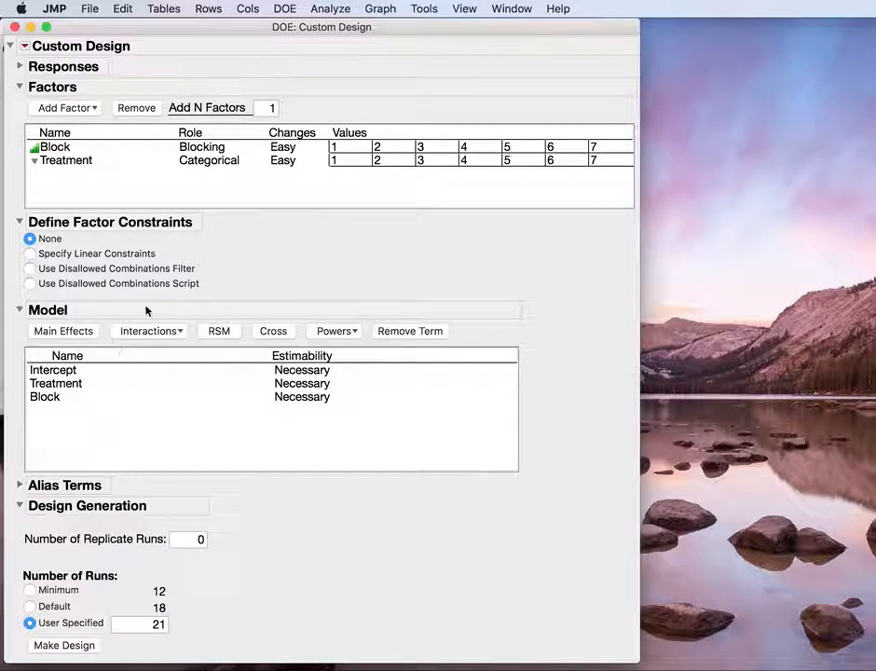
Step: Check the estimability choices for the Treatment term without changing them, and generate the design
click(295, 388)
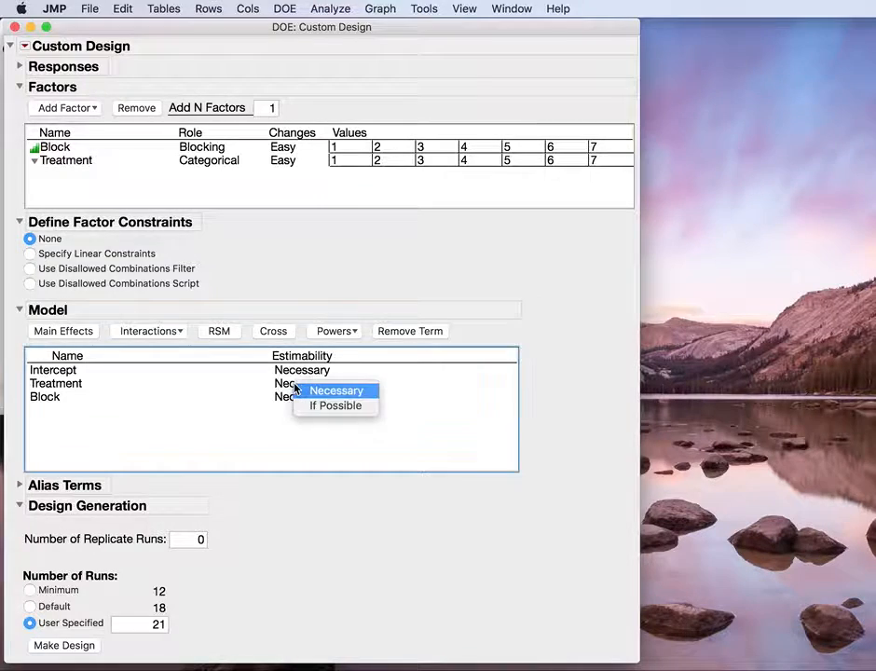
click(355, 453)
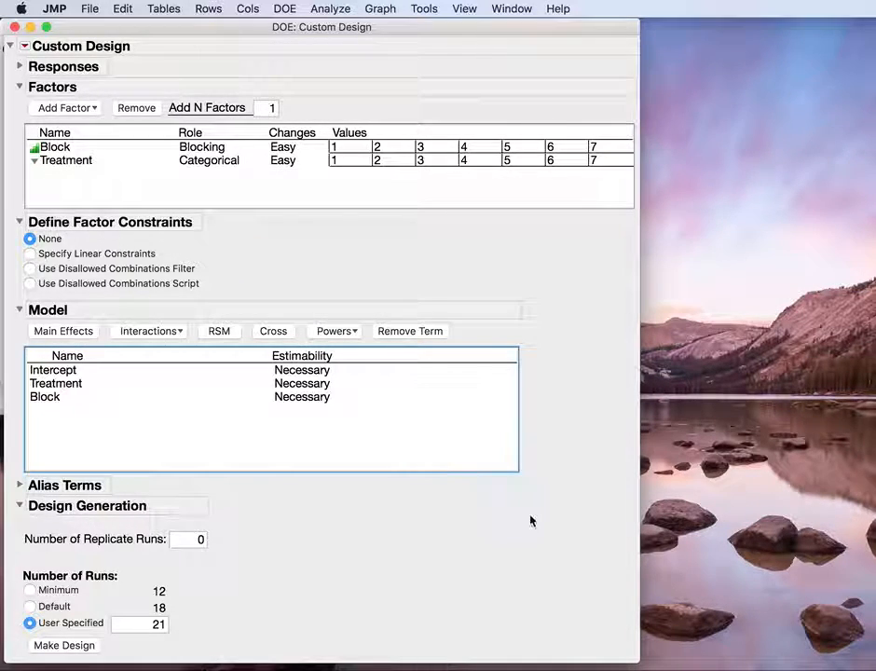
click(292, 579)
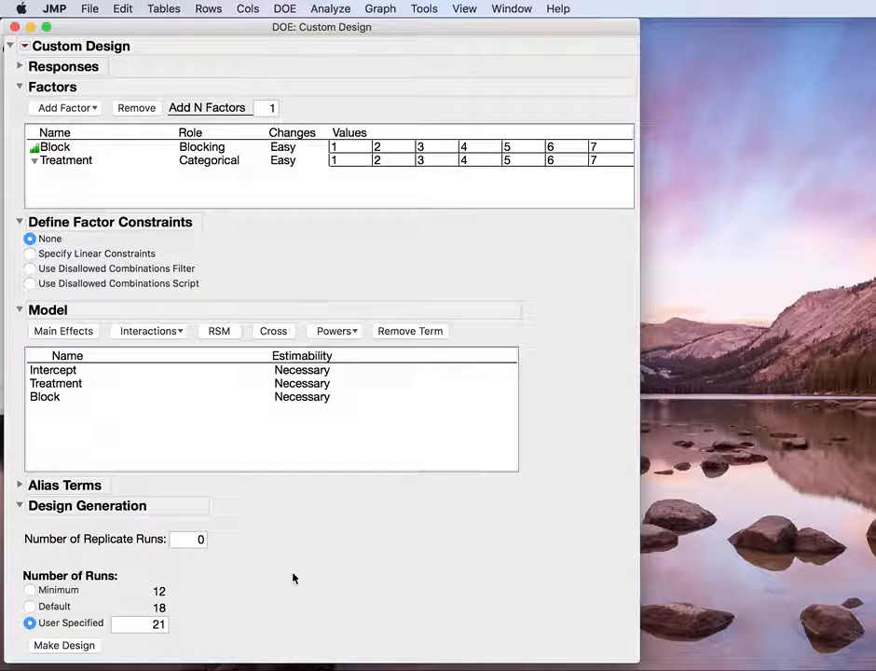
click(80, 651)
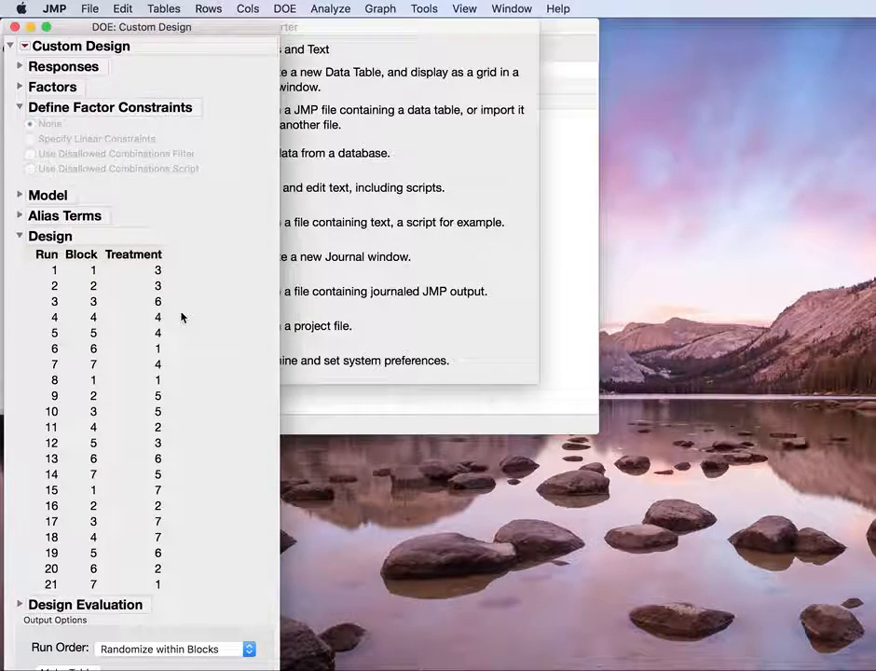
Step: Sort the generated design table by the Block column in descending order
drag(159, 32, 336, 11)
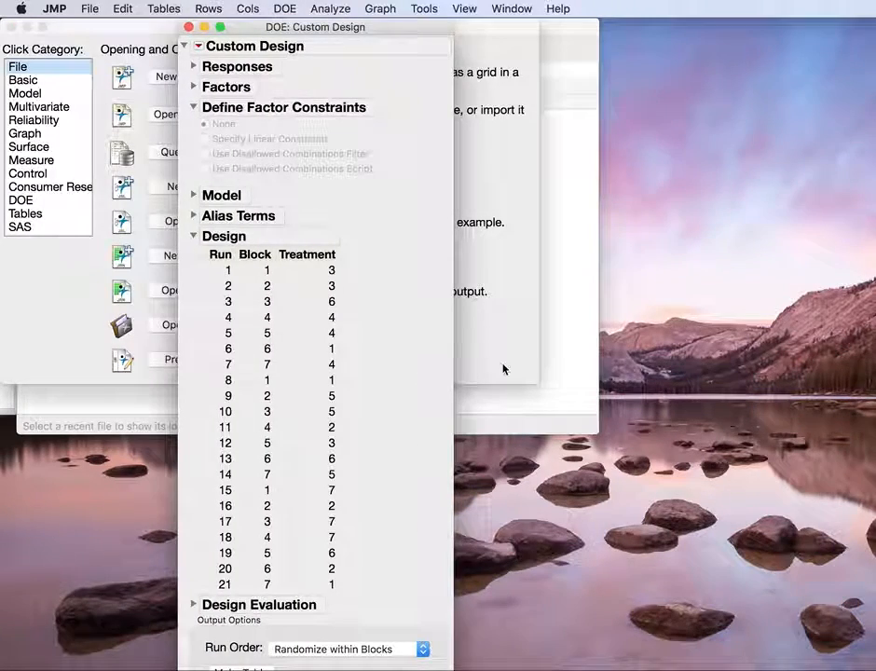
drag(453, 668, 455, 665)
scroll(354, 300, down, 3)
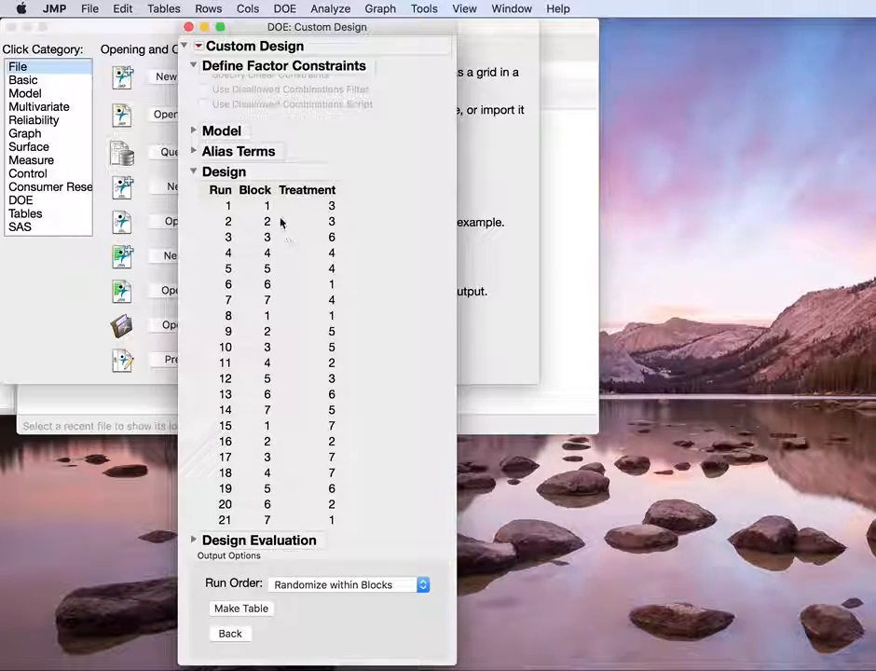
right_click(260, 190)
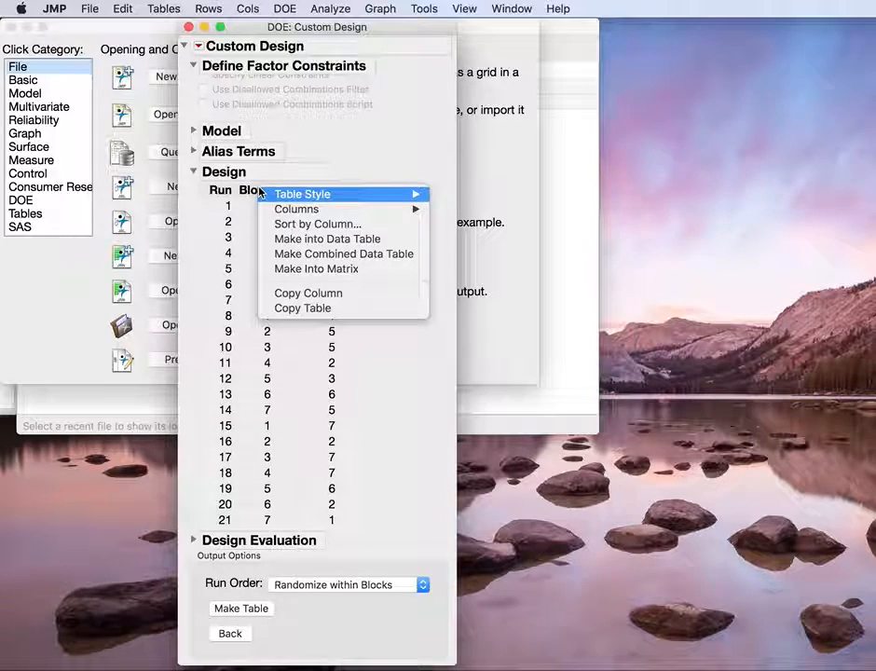
click(307, 223)
click(626, 235)
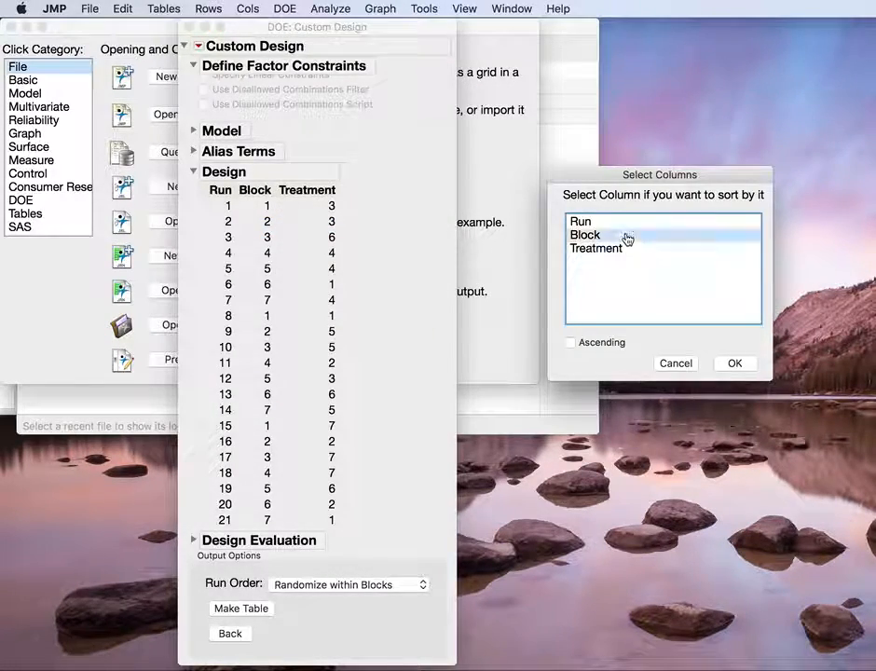
click(735, 363)
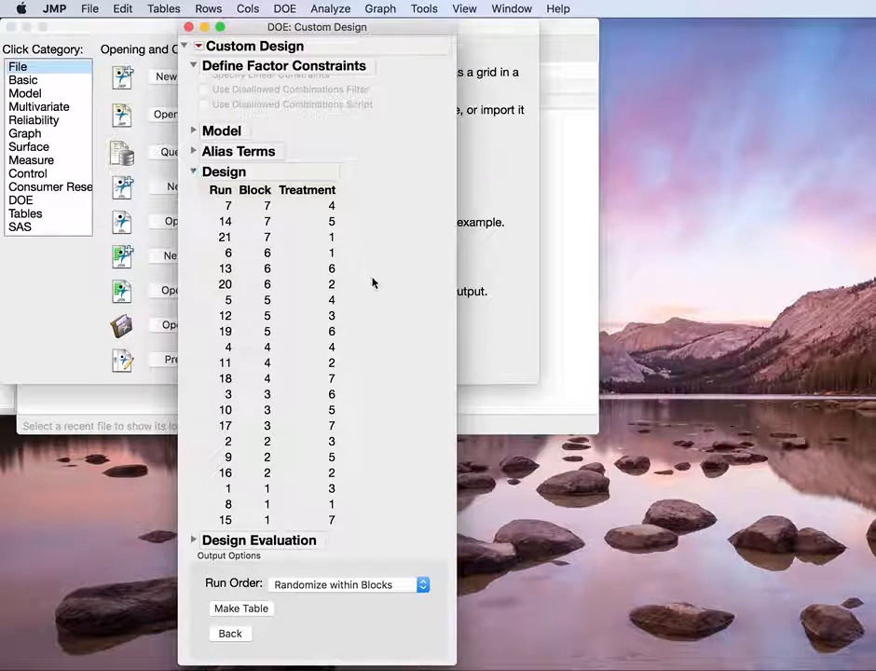
Step: Expand the design evaluation and its Color Map On Correlations, and widen the window to show the whole map
scroll(372, 280, up, 3)
scroll(372, 283, down, 3)
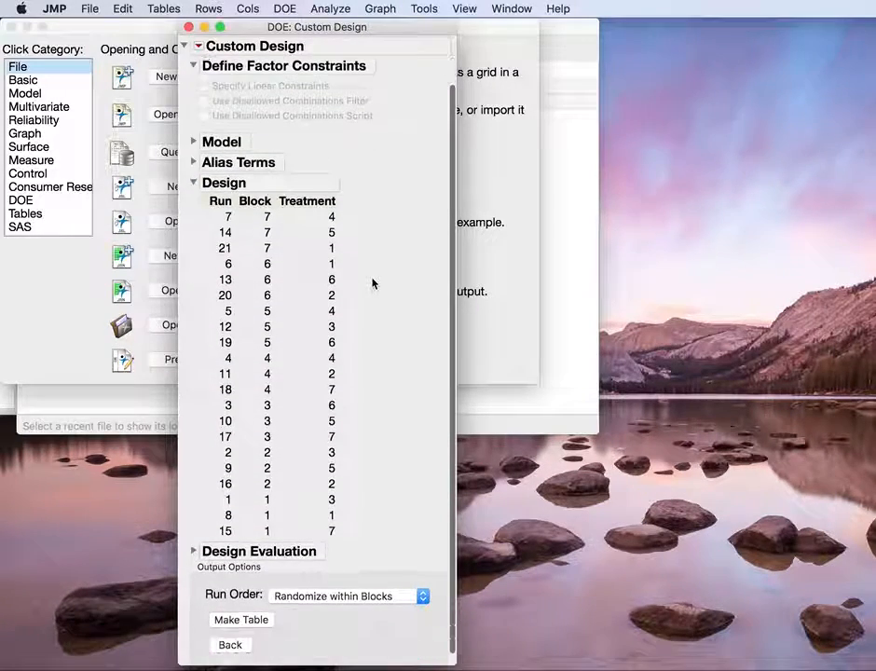
click(193, 541)
scroll(385, 444, down, 5)
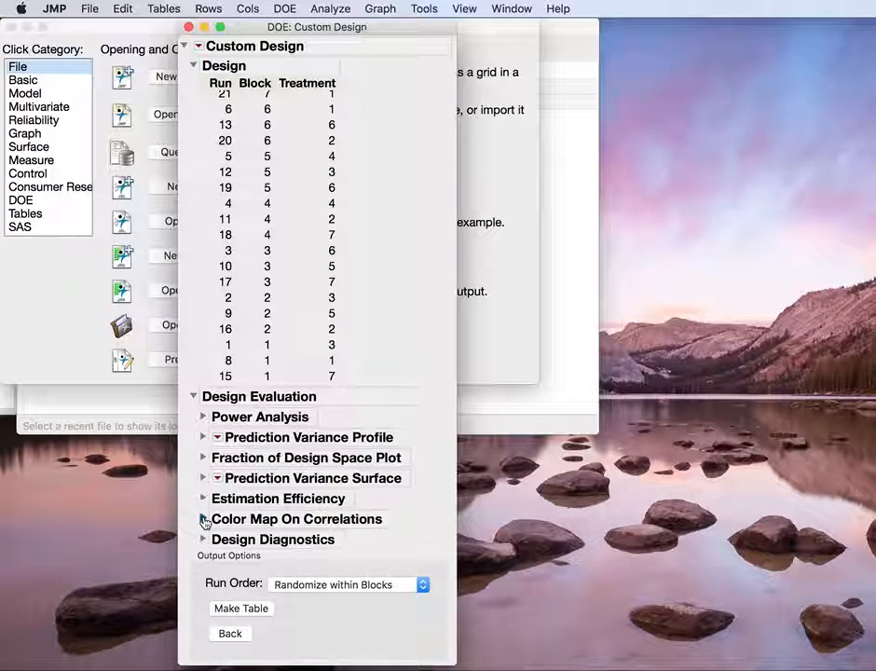
click(204, 520)
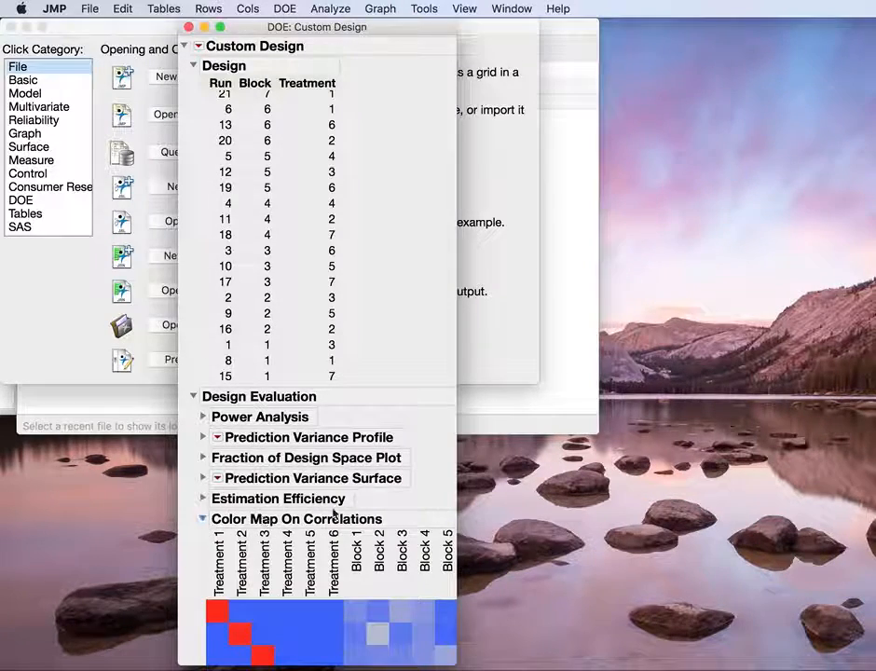
scroll(439, 451, down, 5)
drag(457, 428, 609, 431)
scroll(340, 449, down, 5)
scroll(340, 449, up, 3)
scroll(338, 451, down, 1)
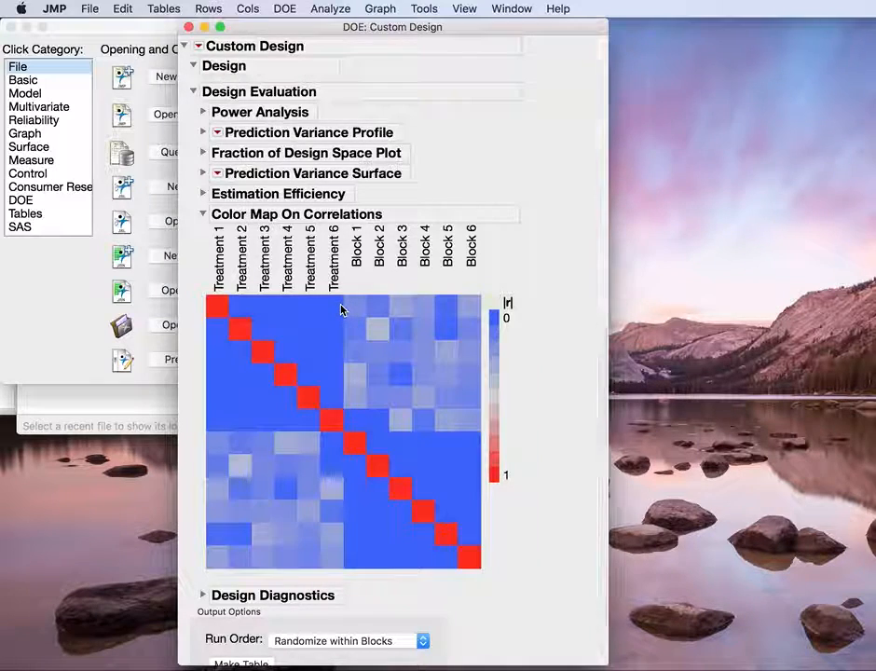
Step: Examine the correlations among Treatment and Block terms in the color map, and compare them with the design table
mouse_move(342, 309)
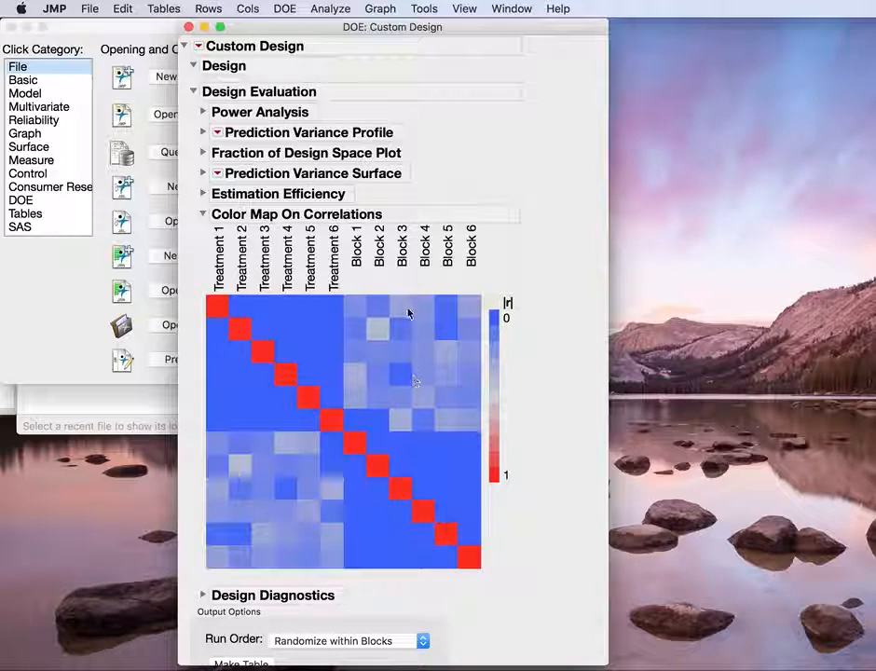
mouse_move(410, 326)
mouse_move(437, 306)
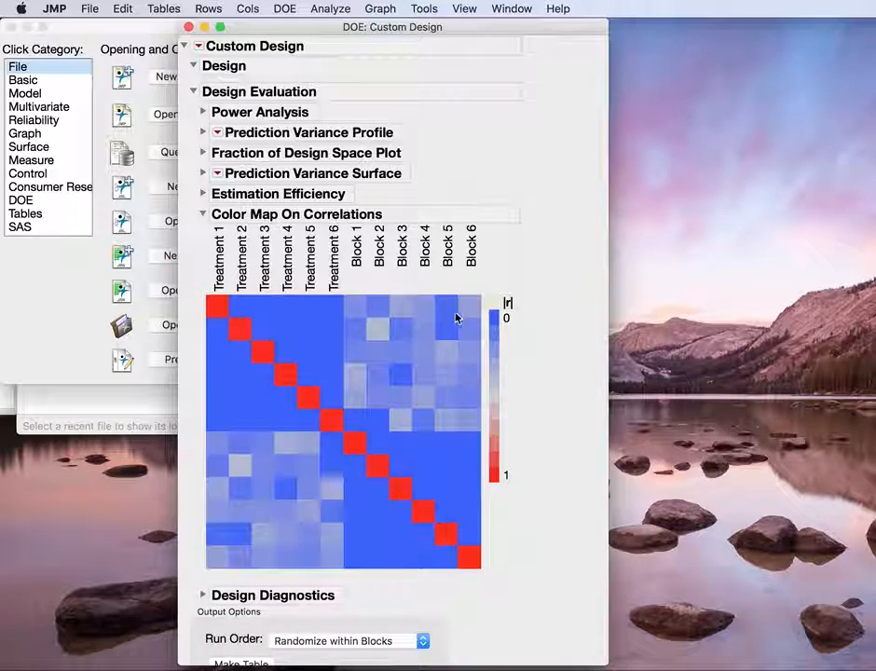
scroll(452, 396, down, 2)
scroll(452, 396, up, 5)
scroll(454, 394, down, 2)
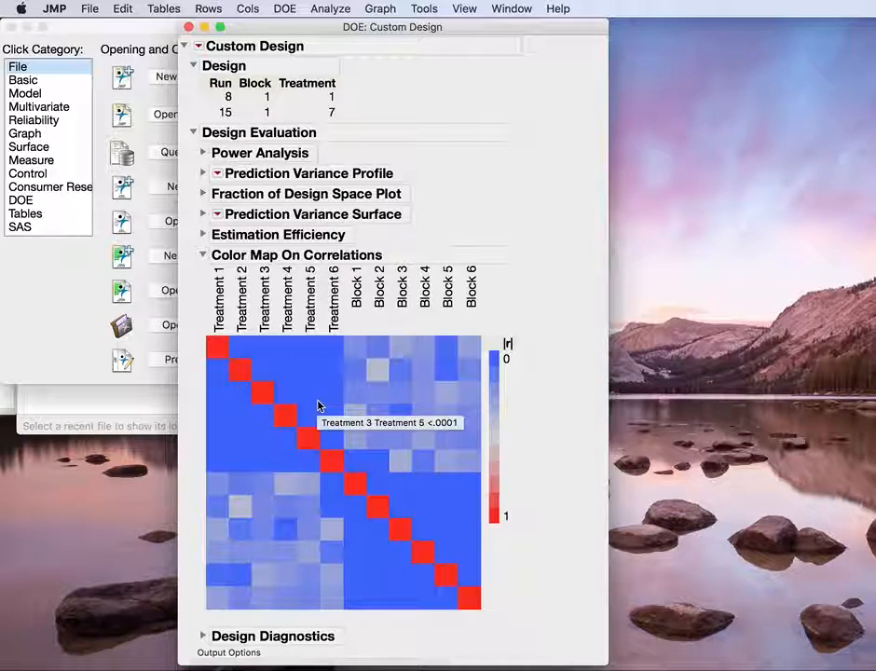
scroll(540, 349, down, 3)
scroll(539, 350, up, 3)
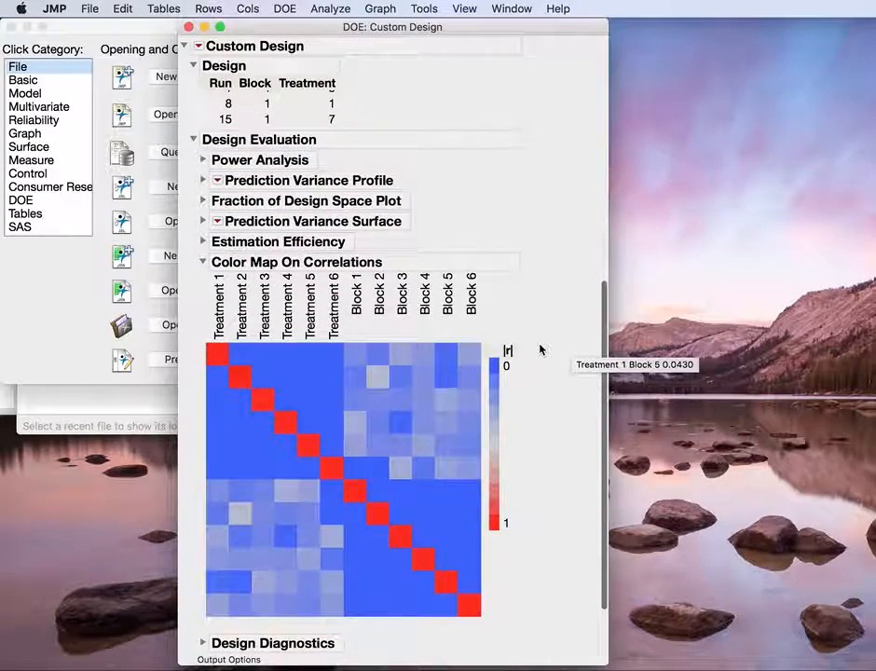
scroll(540, 350, up, 5)
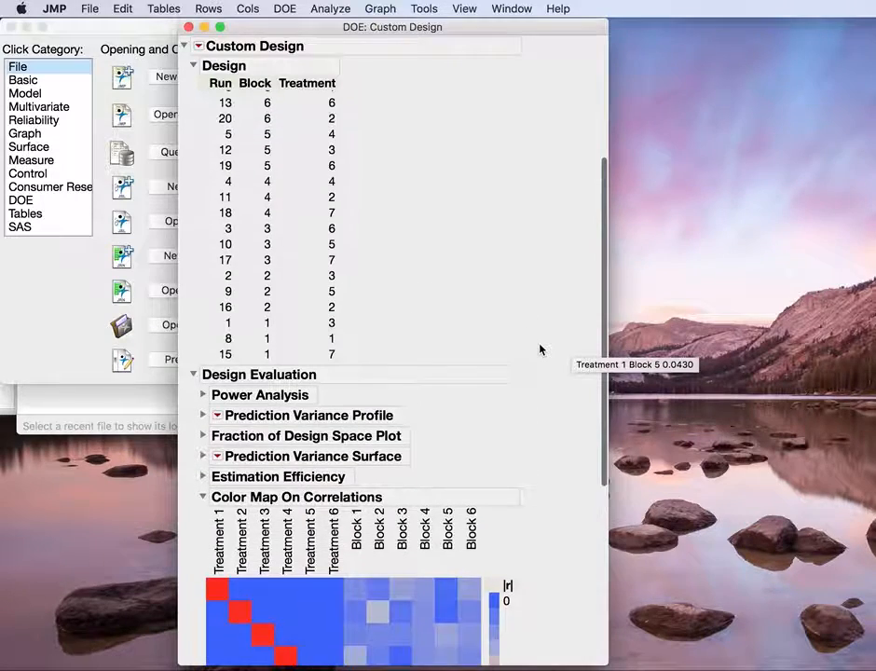
Step: Compare the sorted design table with the correlation color map, and collapse the Color Map On Correlations
scroll(540, 349, up, 5)
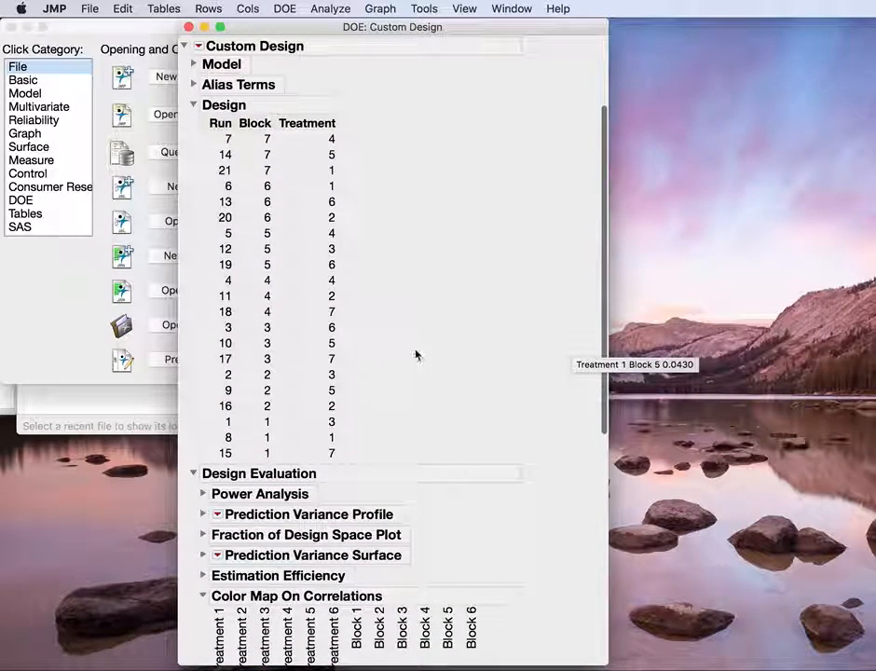
scroll(554, 454, down, 1)
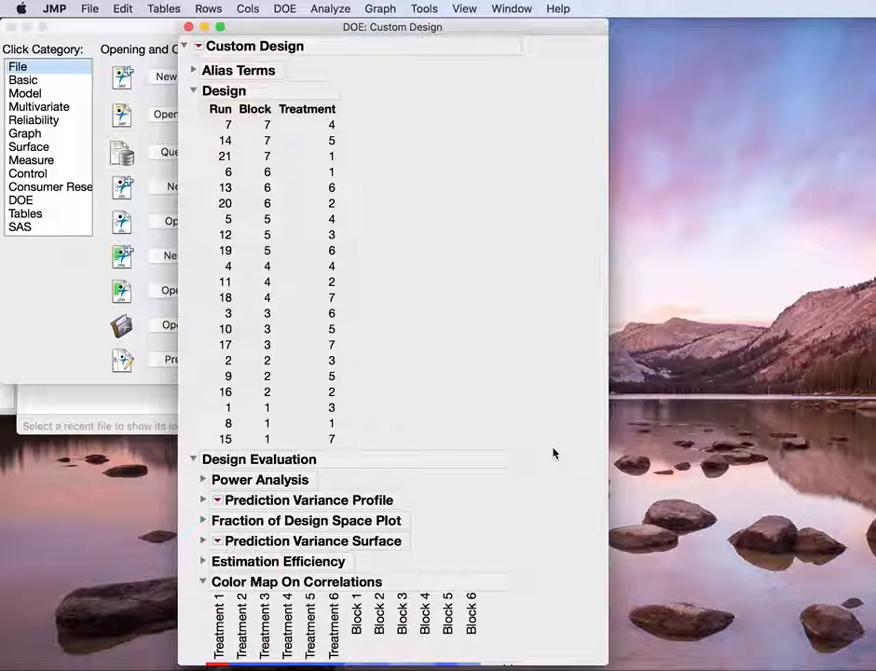
scroll(553, 454, down, 5)
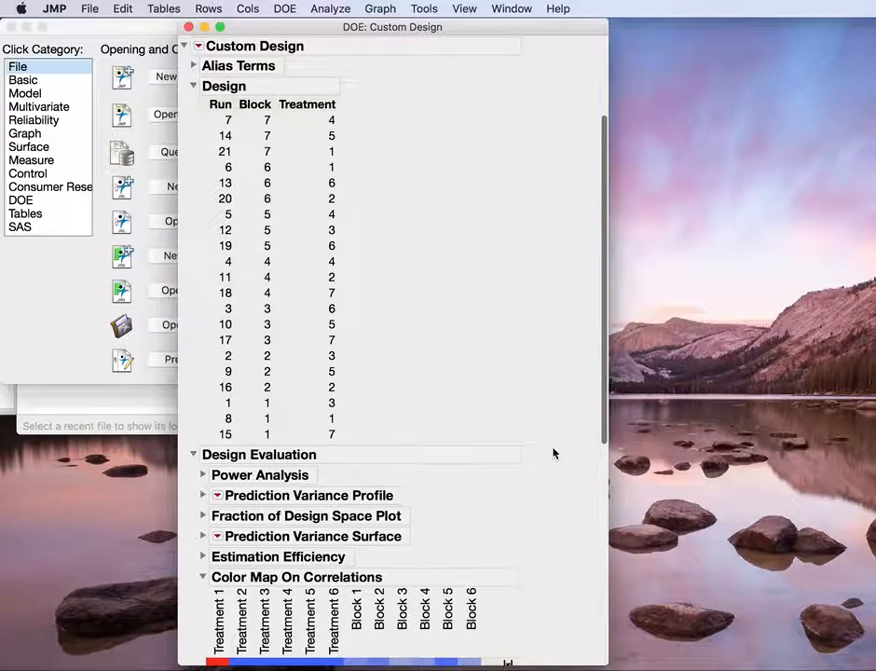
scroll(553, 454, down, 5)
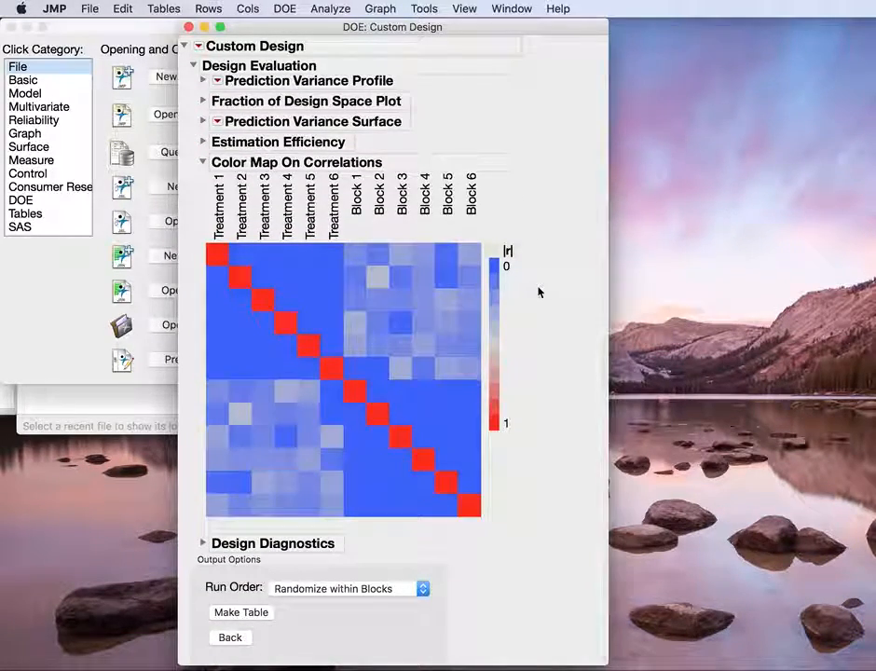
scroll(537, 292, up, 4)
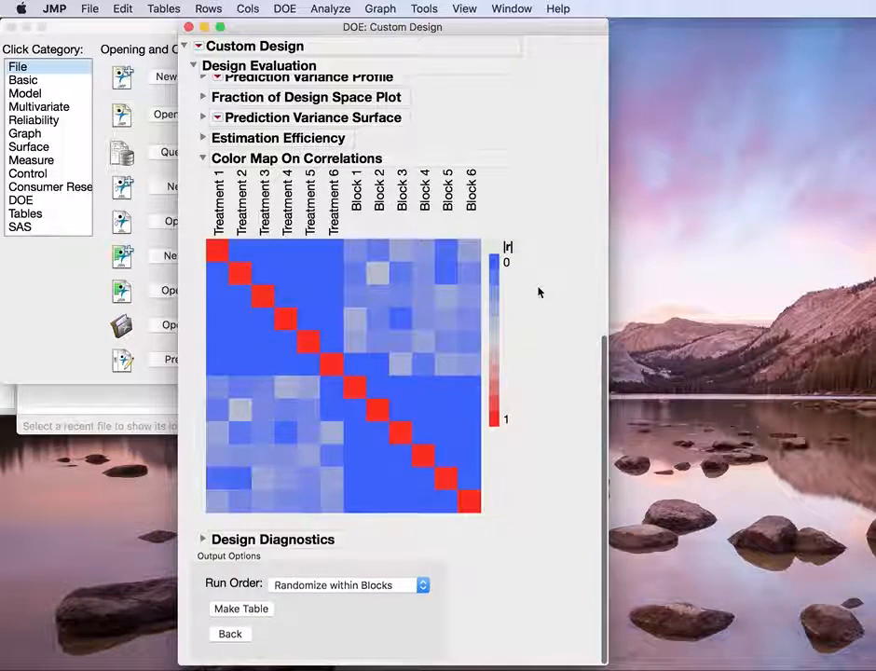
scroll(537, 292, up, 1)
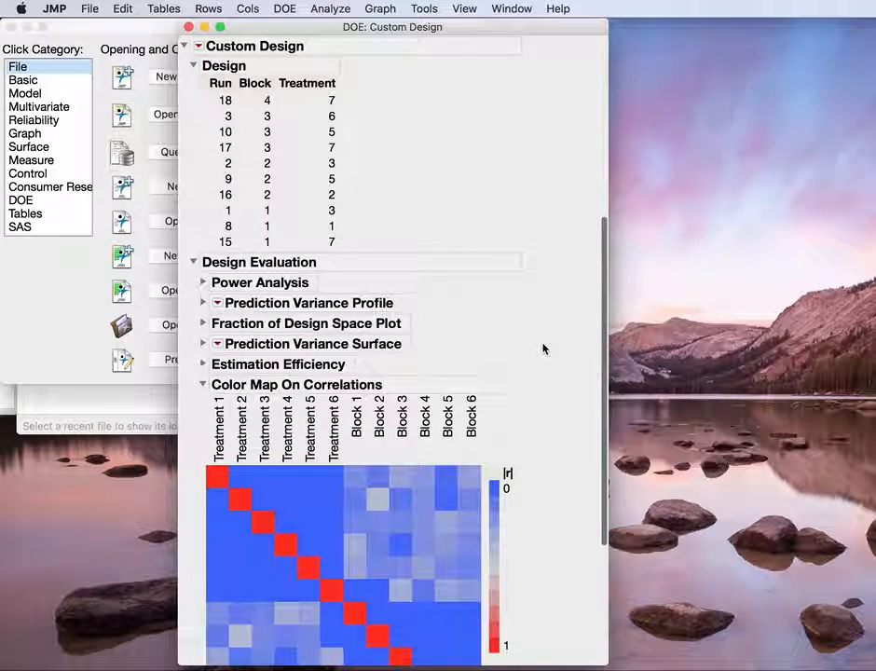
click(203, 385)
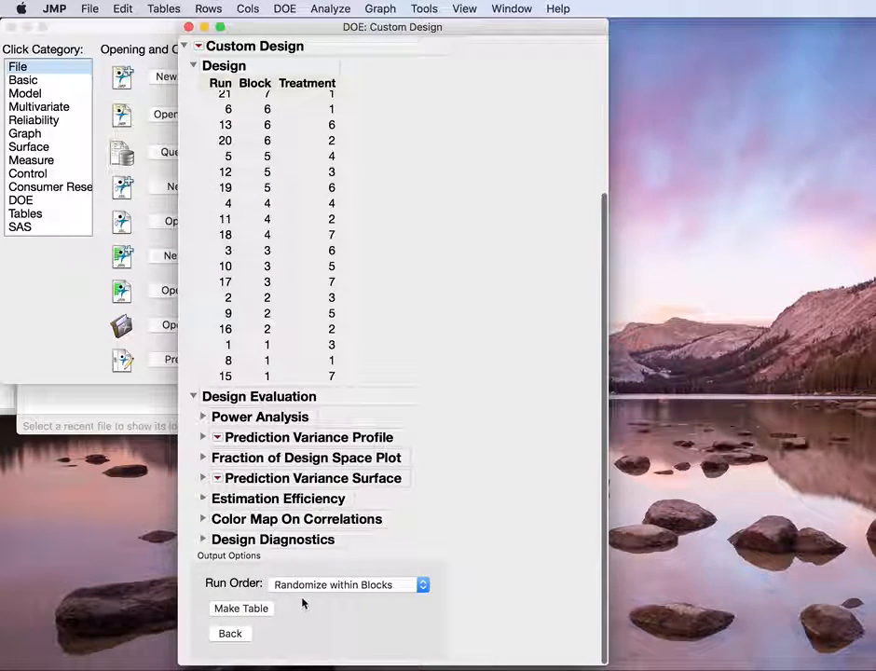
Step: Keep the run order as Randomize within Blocks, make the design data table, and enlarge its window to show all rows
click(423, 587)
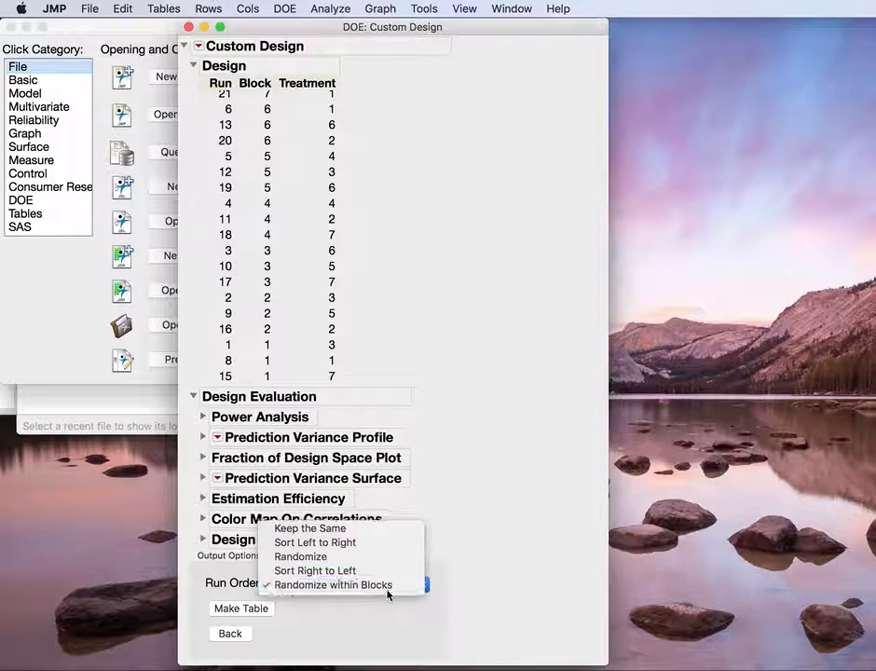
click(382, 587)
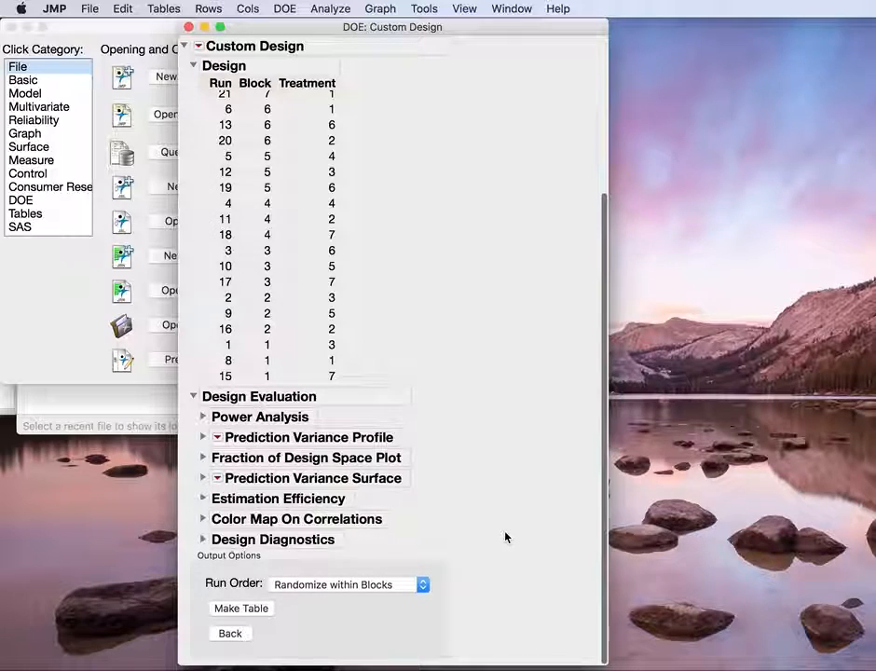
click(254, 610)
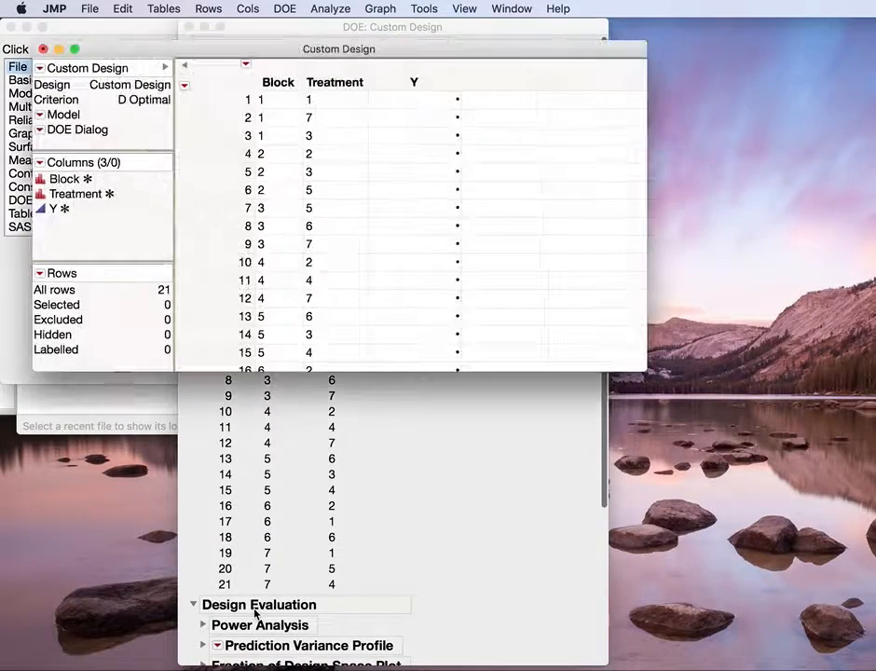
drag(643, 372, 585, 582)
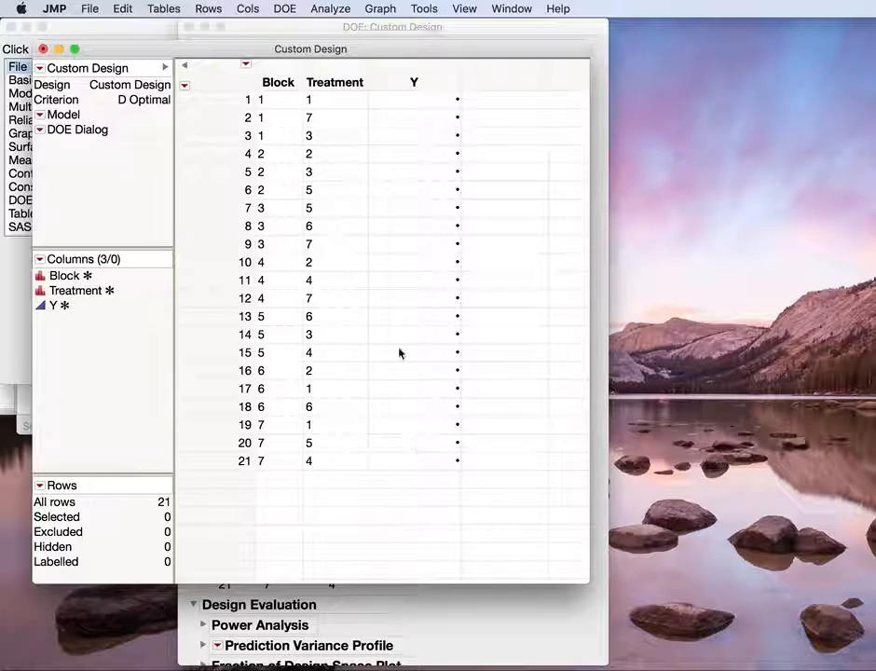
Step: Open the Fit Model specification for the design table, review its Y response with Treatment and Block effects, and close it without running
click(322, 9)
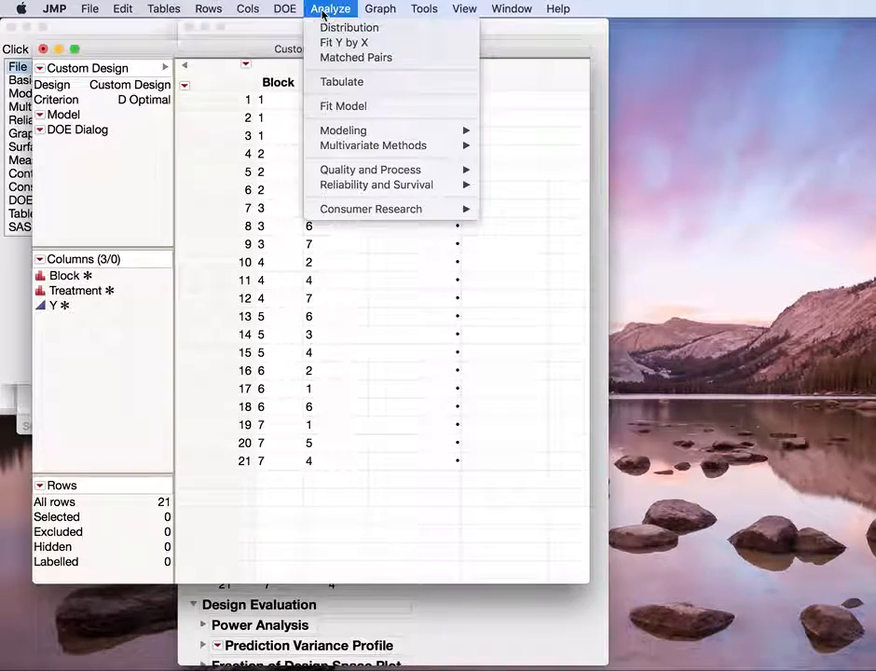
click(341, 107)
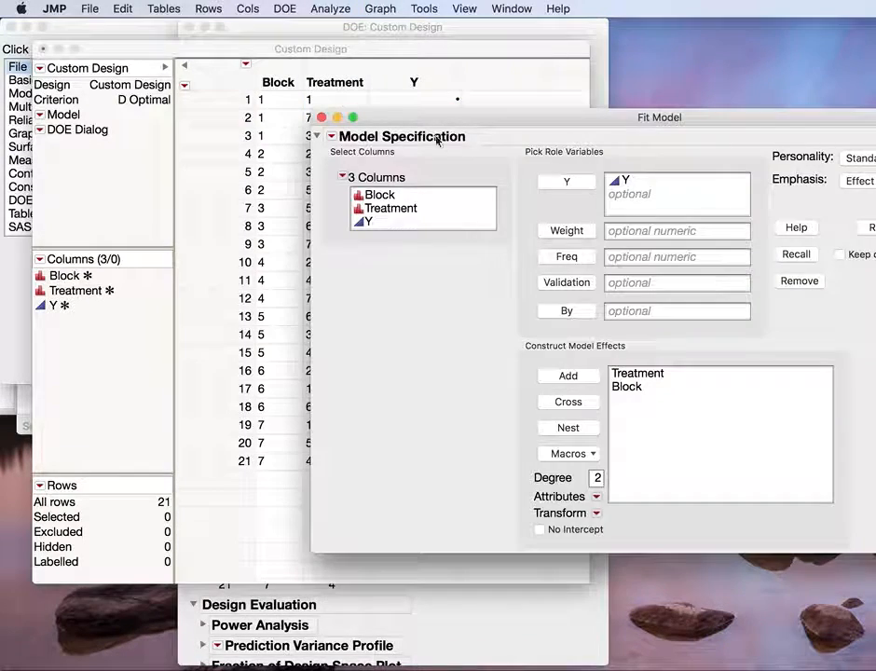
drag(579, 117, 418, 24)
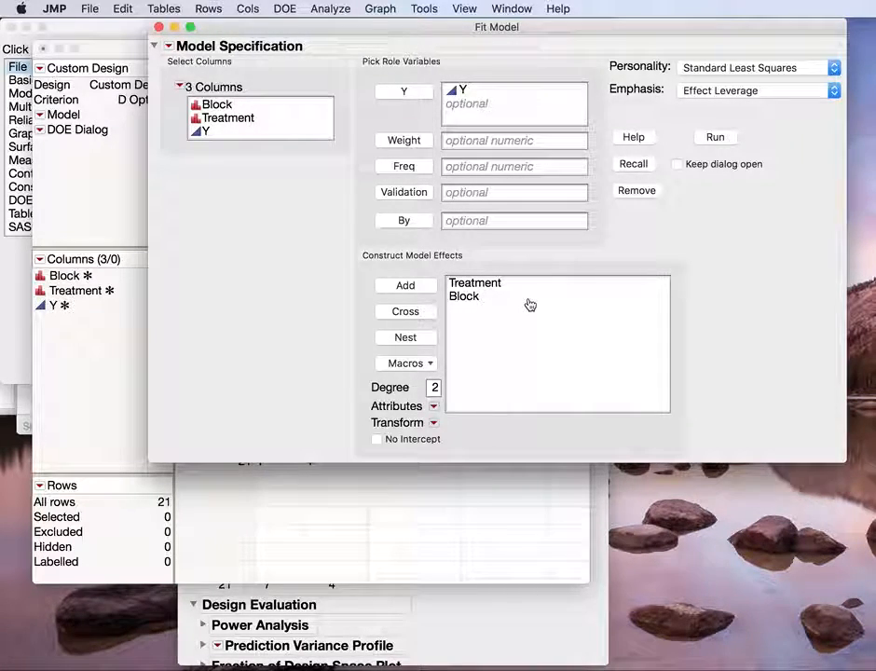
drag(521, 33, 402, 13)
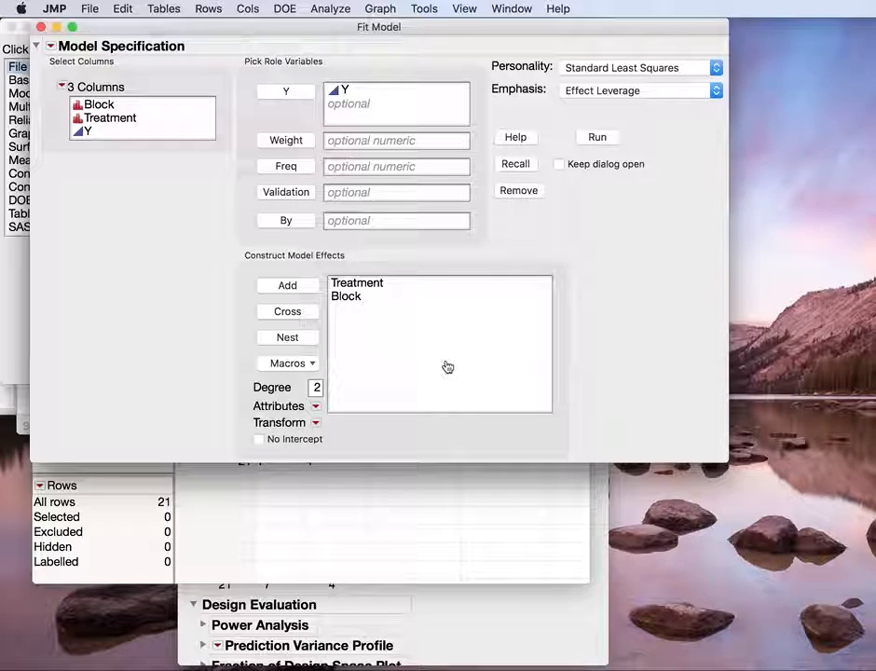
click(40, 27)
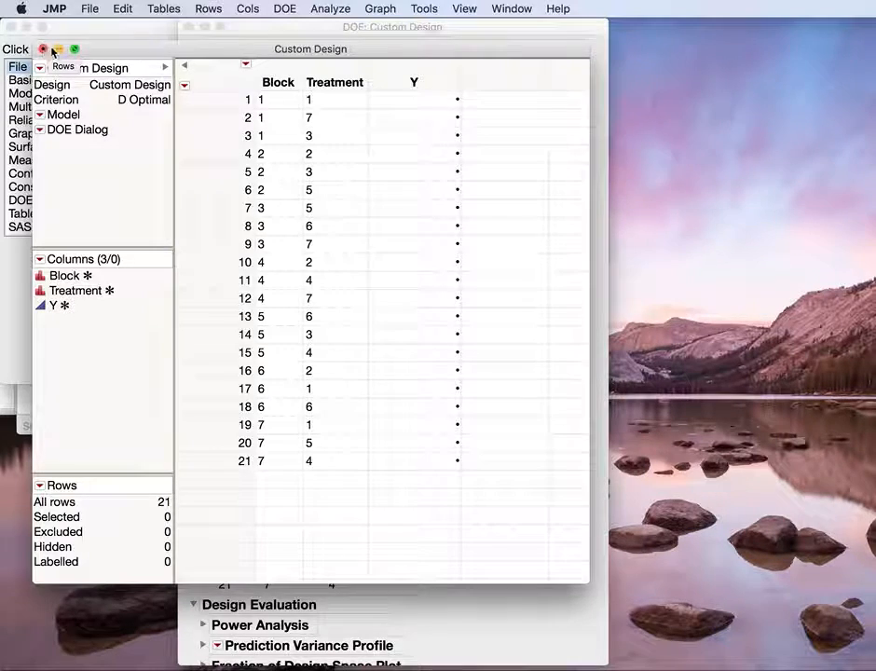
Step: Close the Custom Design data table without saving, and close the Custom Design window
drag(134, 50, 221, 12)
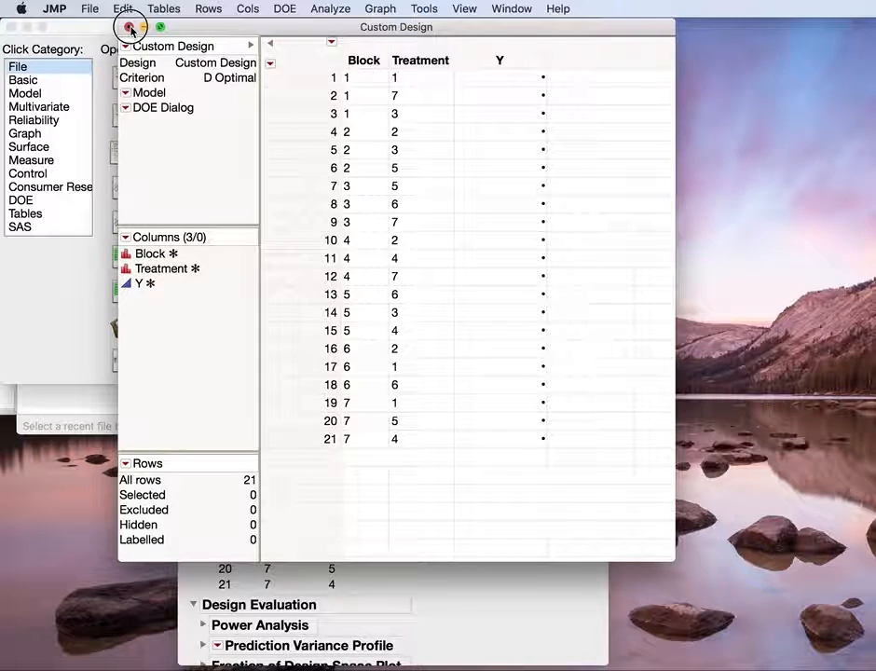
click(129, 29)
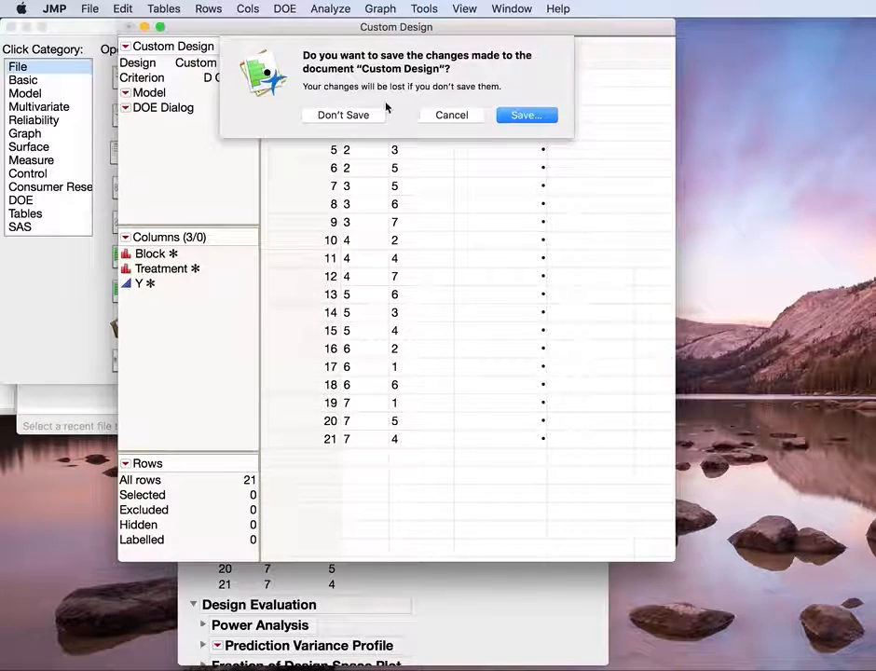
click(307, 114)
click(189, 27)
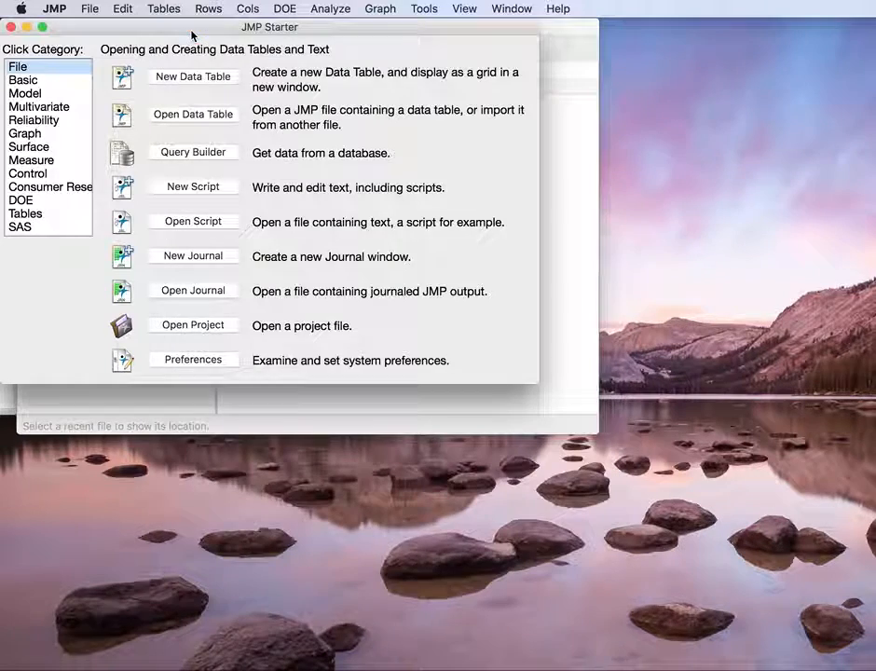
Step: Start a new Screening Design from the design of experiments platforms and reposition its window
click(319, 8)
mouse_move(284, 8)
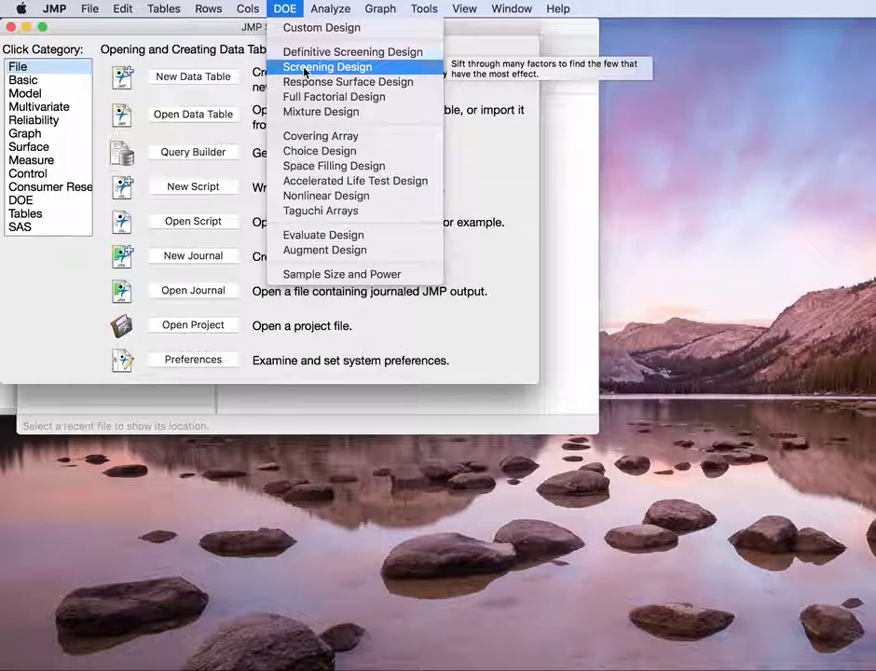
click(335, 68)
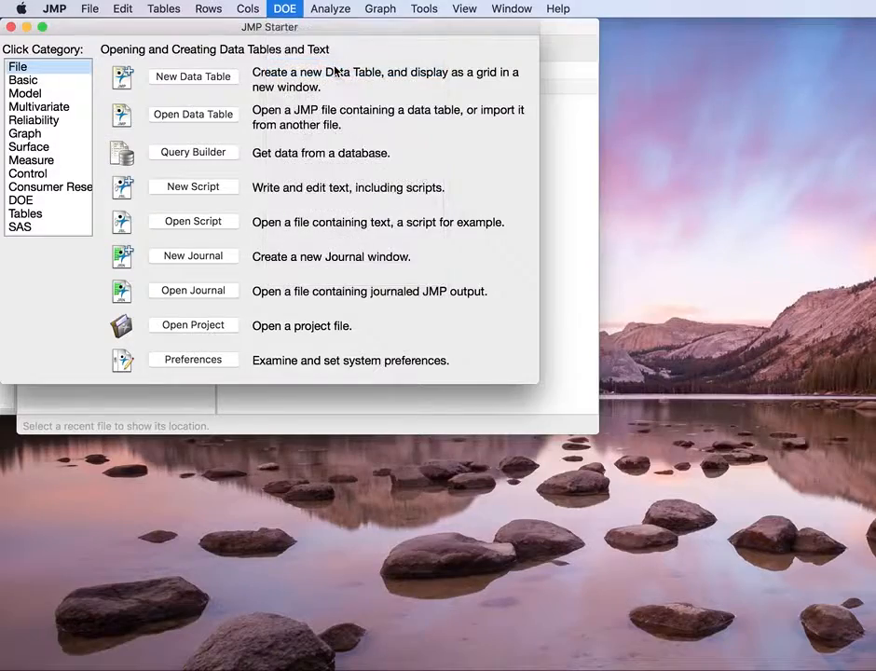
drag(645, 130, 319, 13)
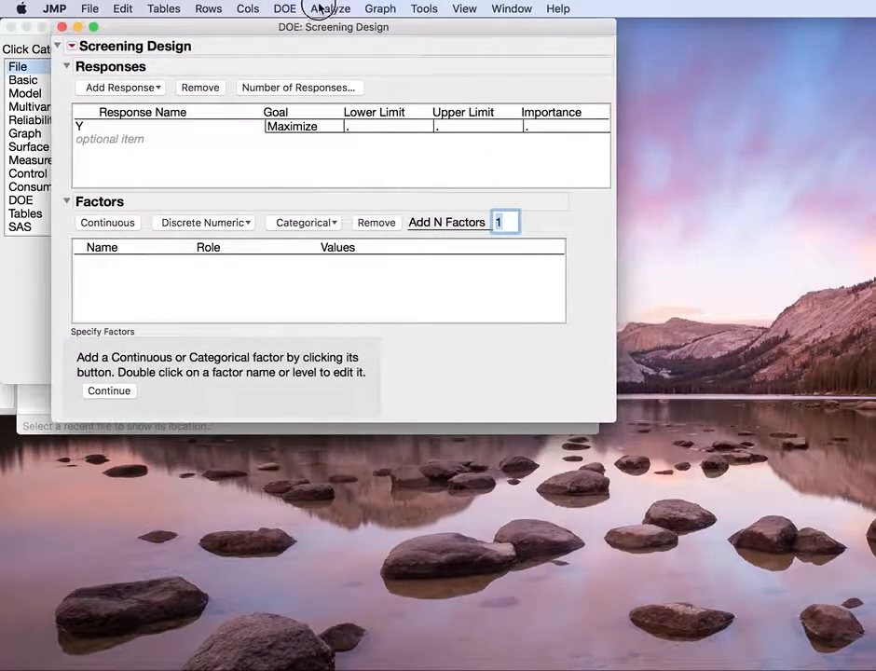
Step: Add five two-level Discrete Numeric factors to the screening design, and enlarge the factor table
click(294, 225)
click(320, 229)
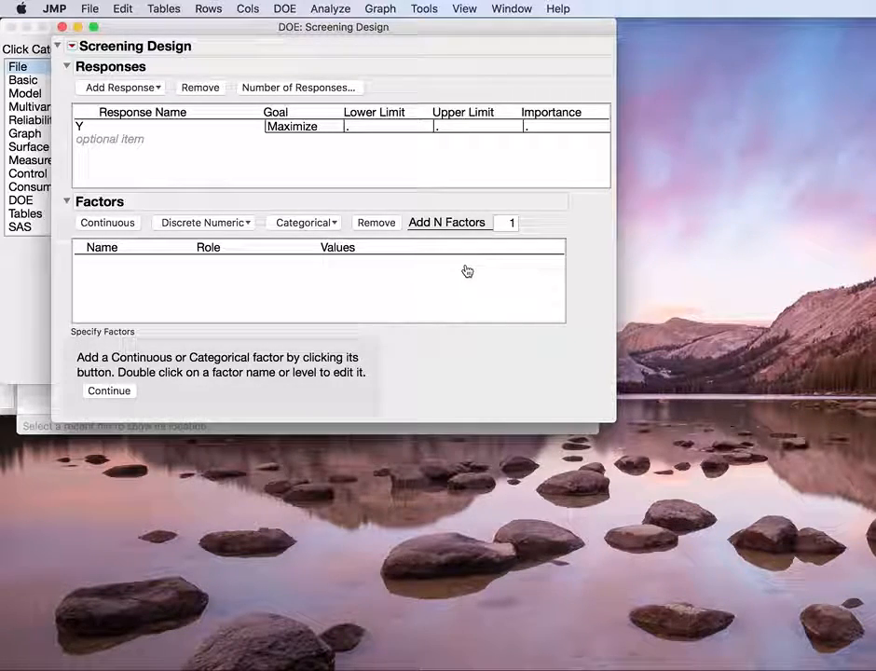
double_click(511, 222)
text(5)
key(Return)
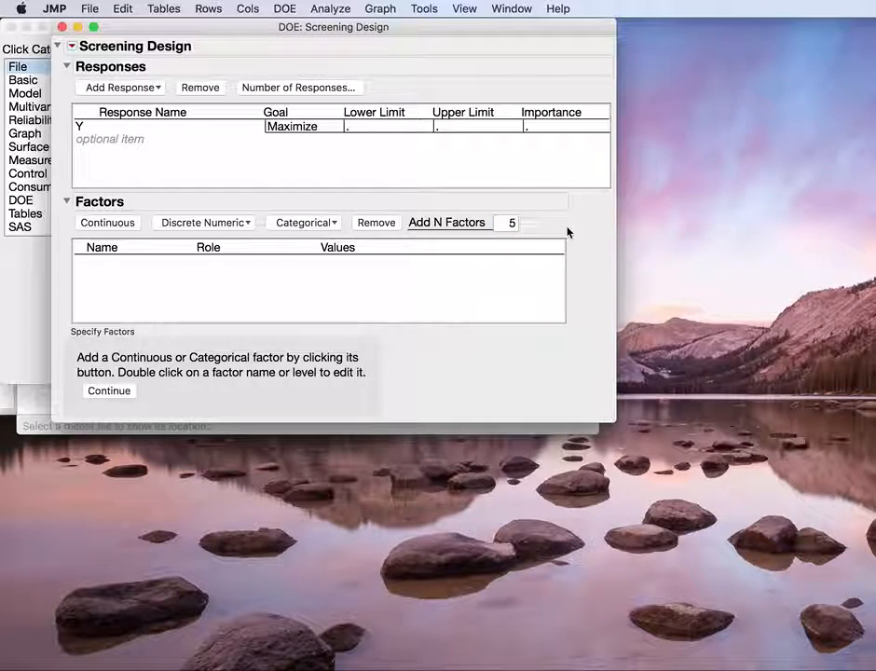
click(205, 223)
click(225, 251)
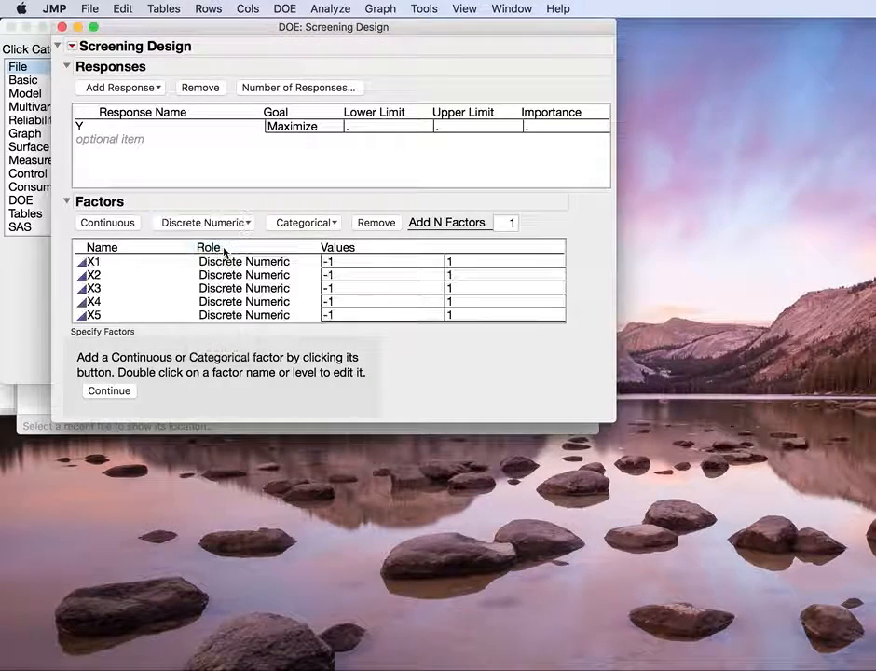
drag(564, 322, 565, 377)
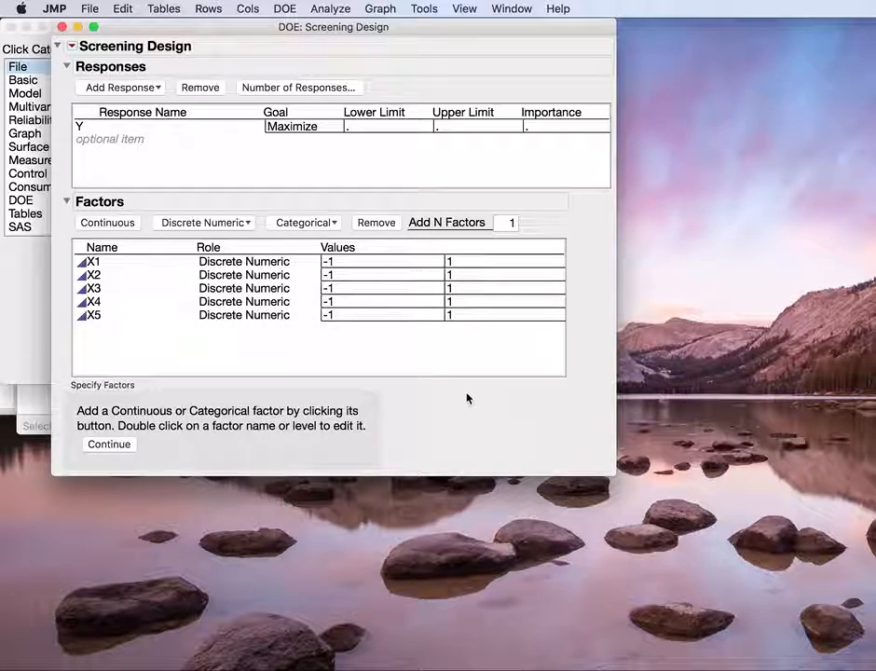
Step: Proceed to the list of fractional factorial designs, and compare the 32-run full factorials with block sizes 16, 8, 4 and 2
click(118, 443)
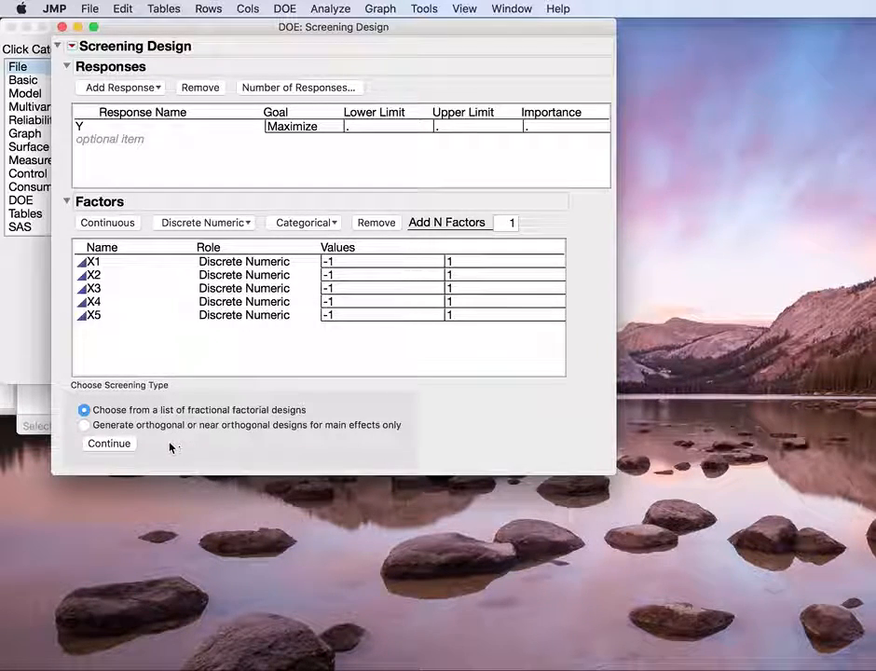
click(116, 444)
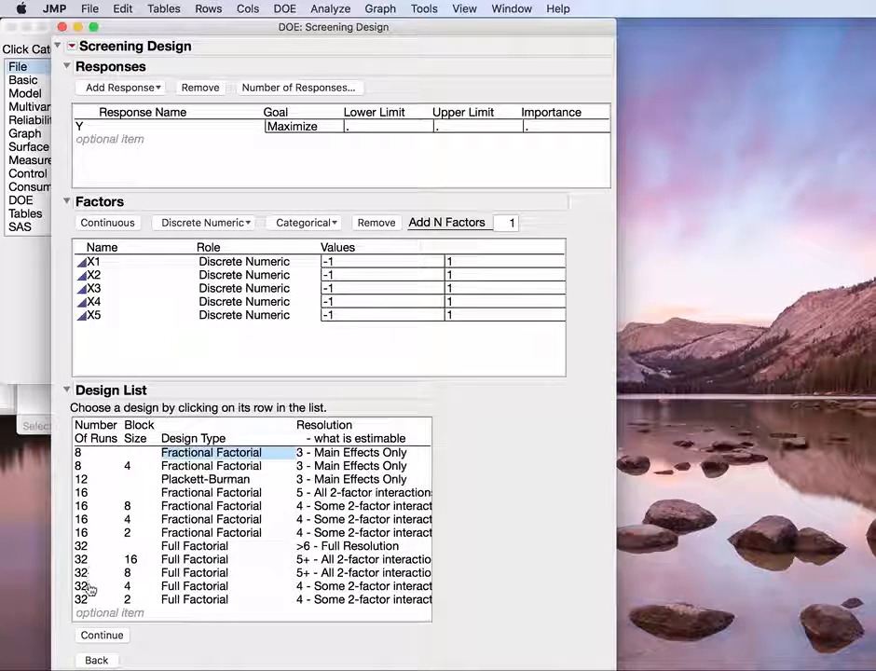
click(176, 559)
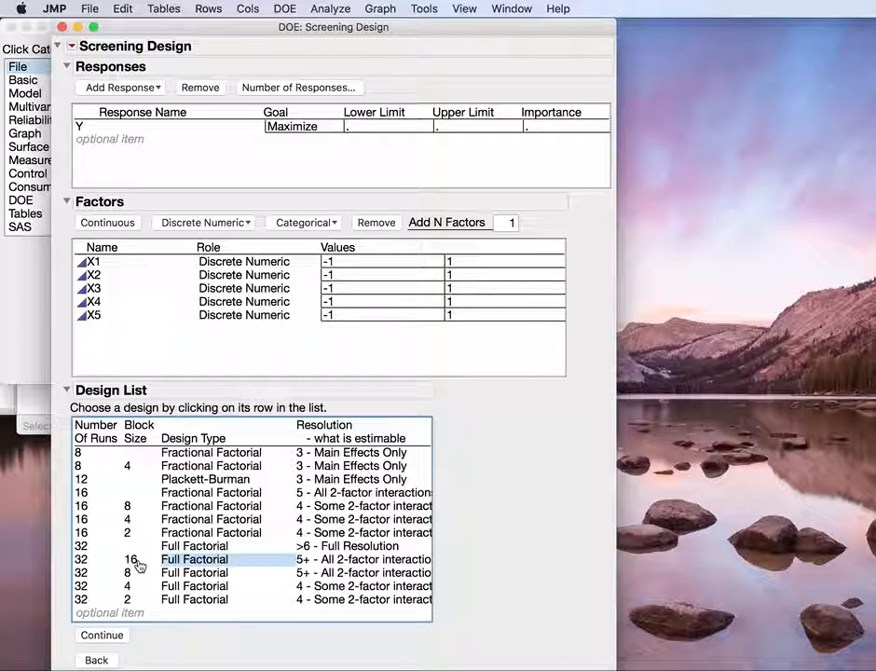
click(178, 572)
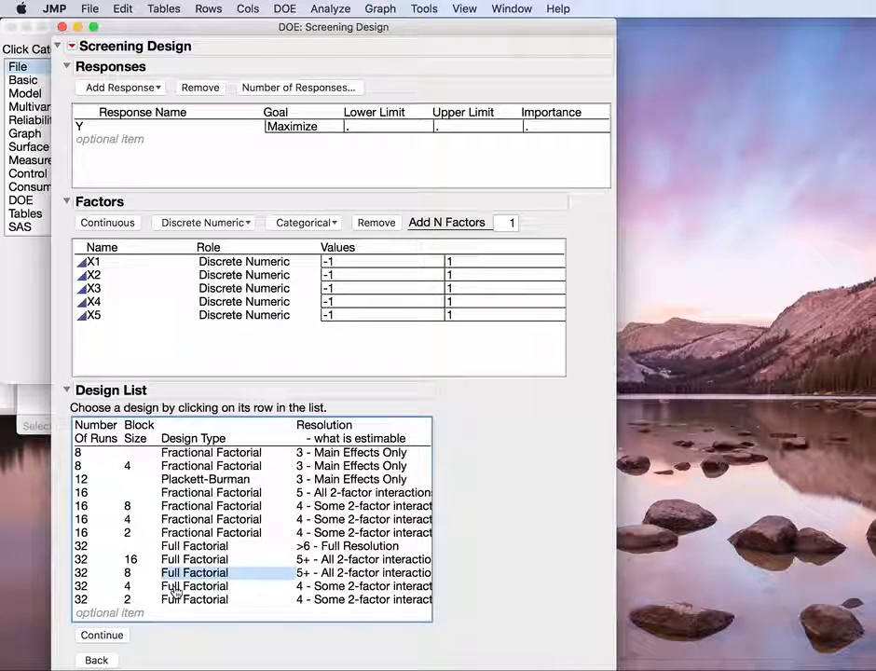
click(160, 587)
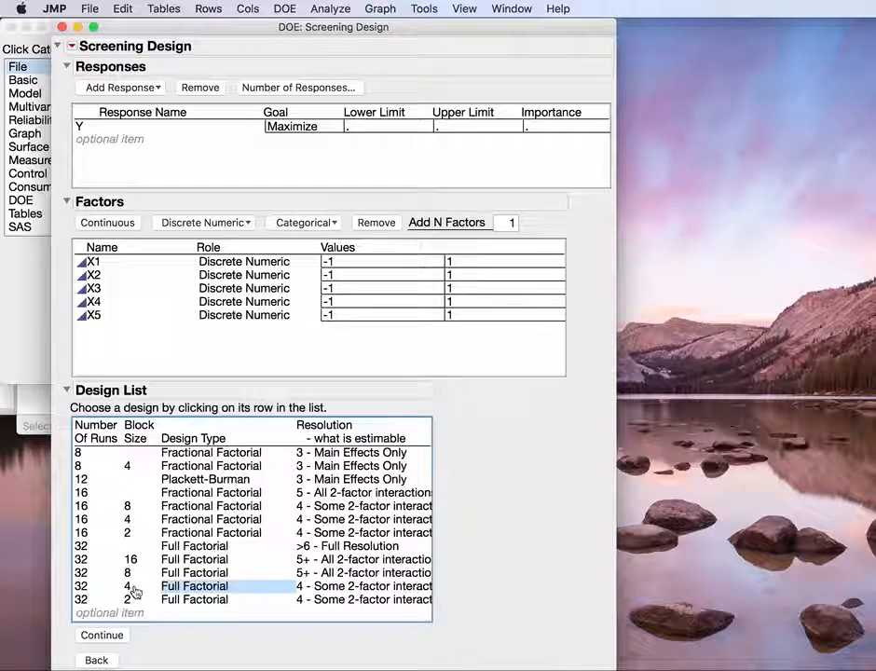
click(179, 601)
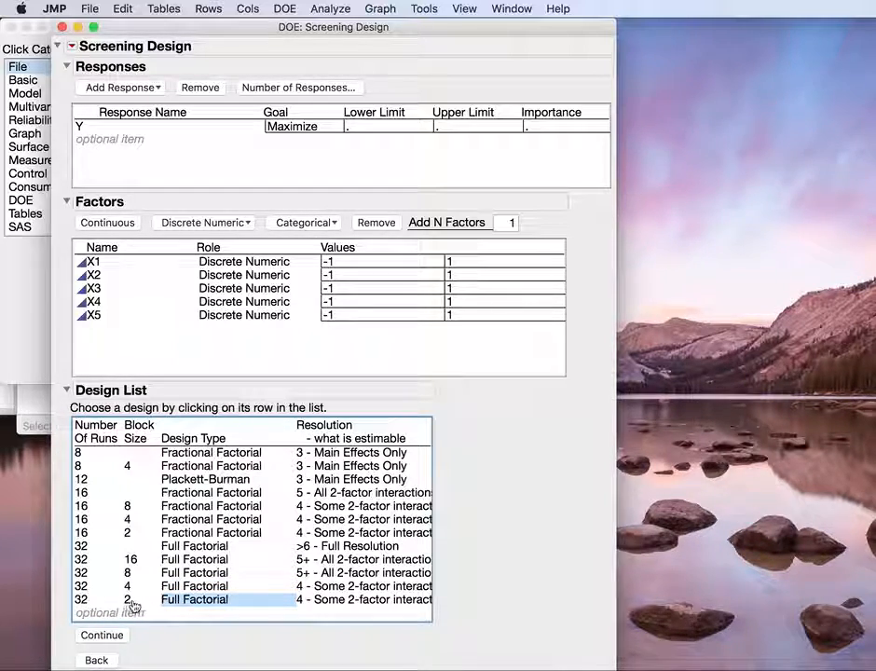
Step: Choose the 32-run full factorial with block size 8, continue with it, and expand its Aliasing of Effects
click(174, 571)
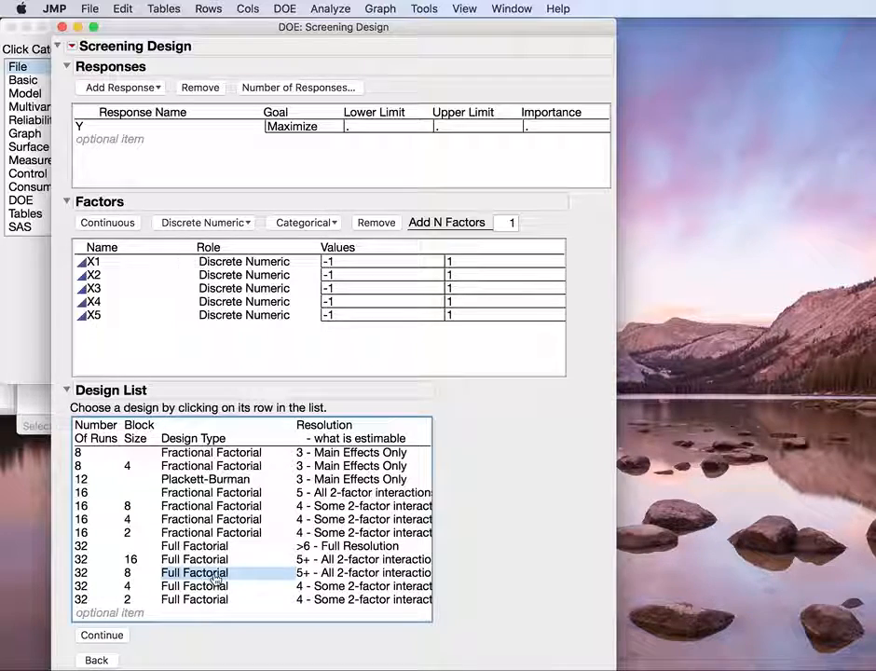
click(119, 636)
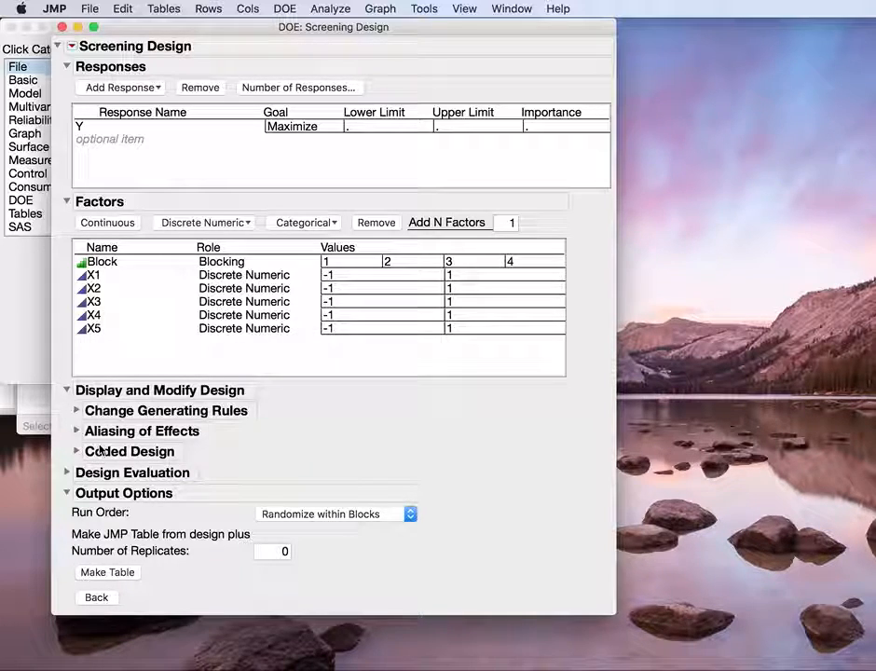
click(77, 430)
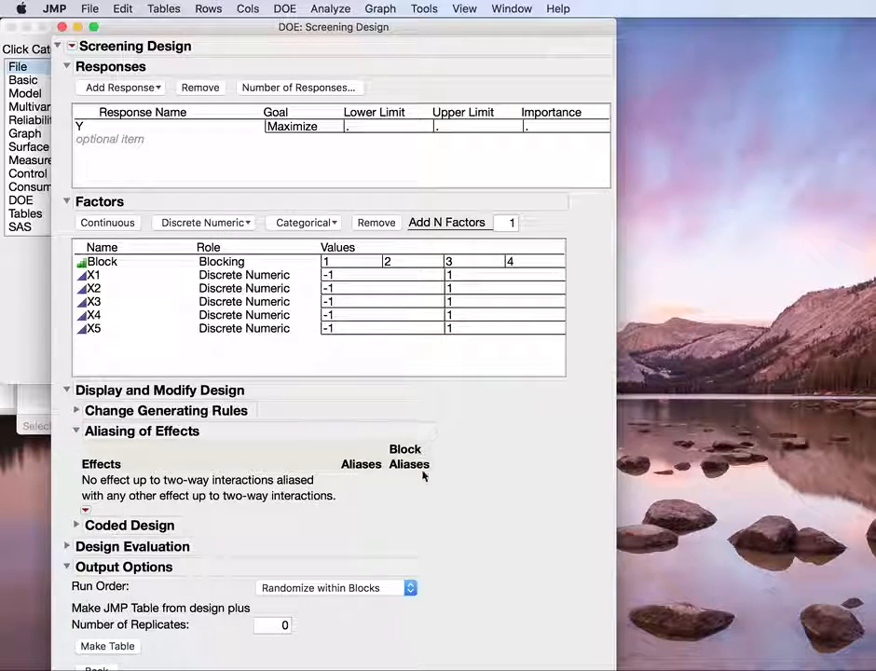
Step: Collapse the Aliasing of Effects, make the data table for the blocked design, and enlarge and reposition the table window
click(78, 431)
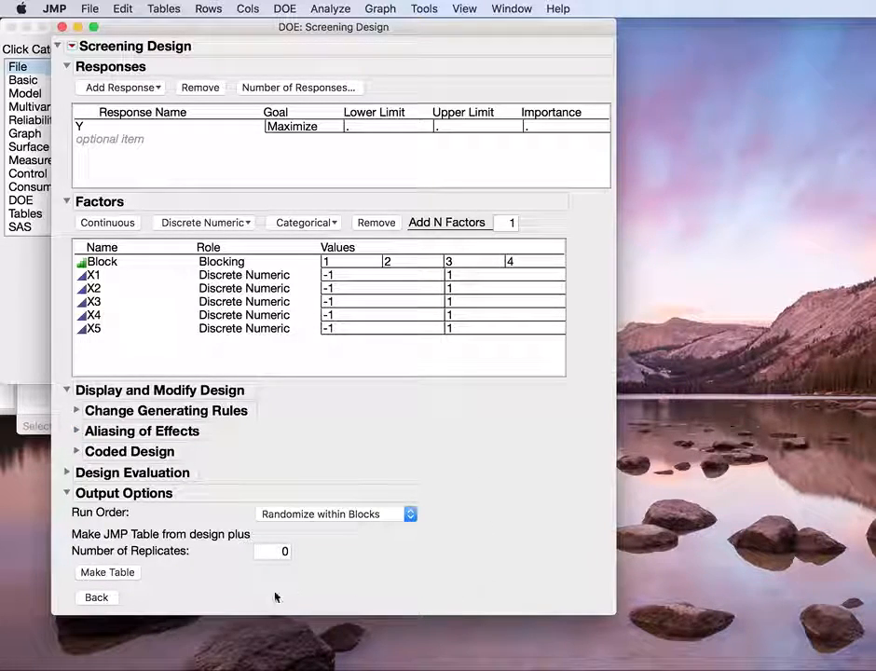
click(110, 572)
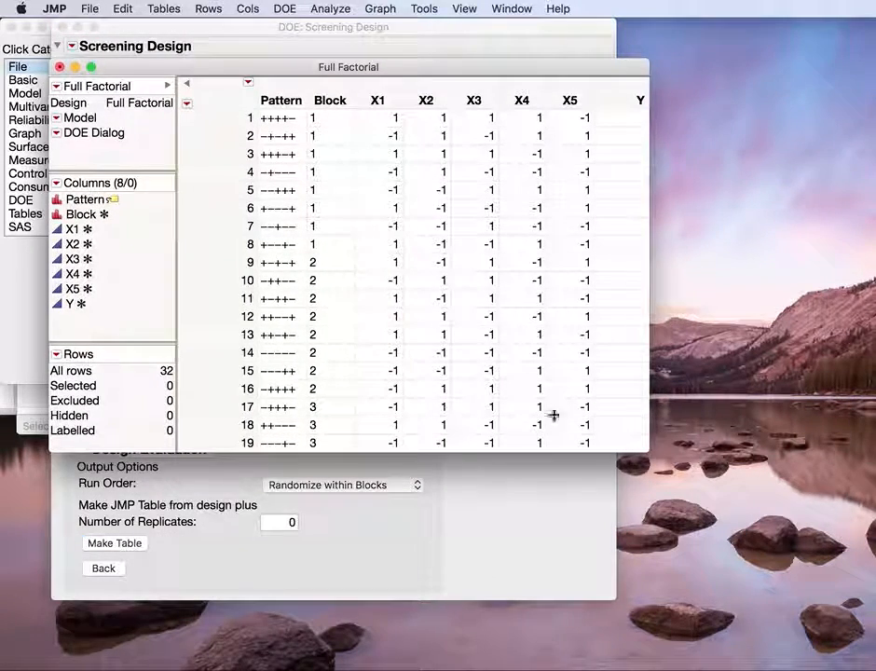
drag(643, 448, 805, 616)
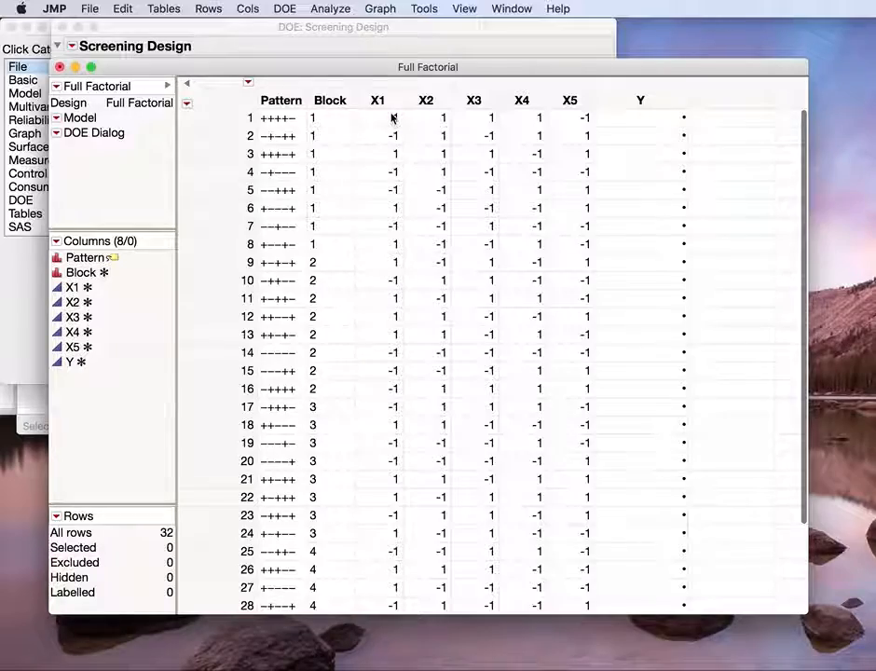
drag(380, 76, 389, 30)
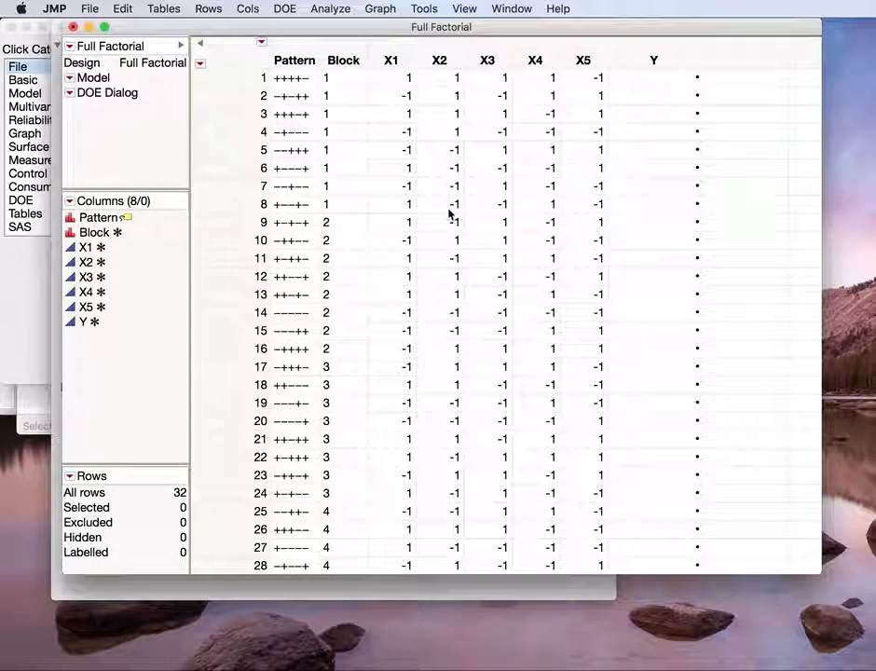
Step: Return to the Screening Design window and look through its Coded Design and Design Evaluation sections, including Design Diagnostics
click(330, 587)
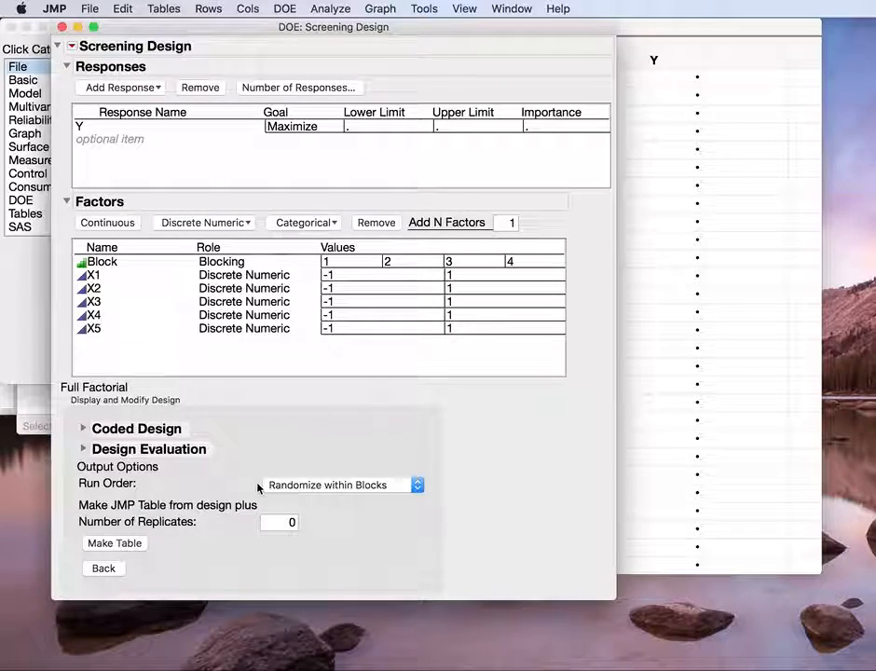
click(129, 548)
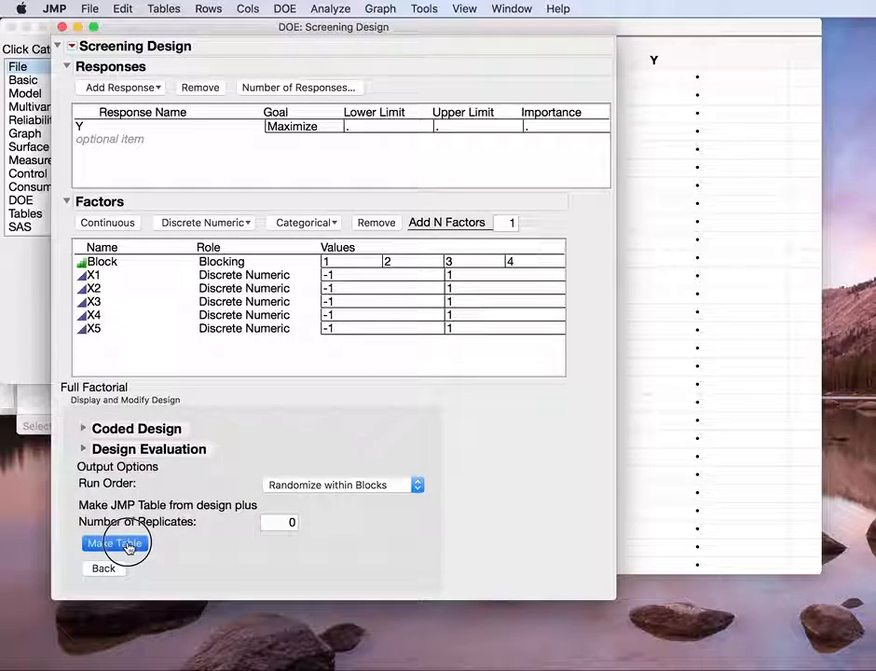
click(83, 429)
click(84, 430)
click(83, 449)
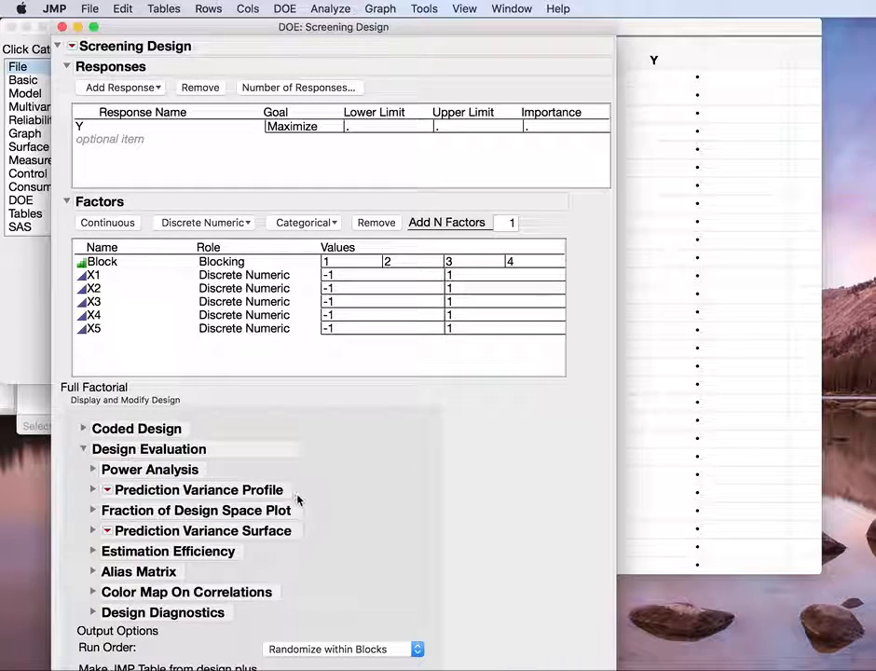
click(91, 613)
click(90, 612)
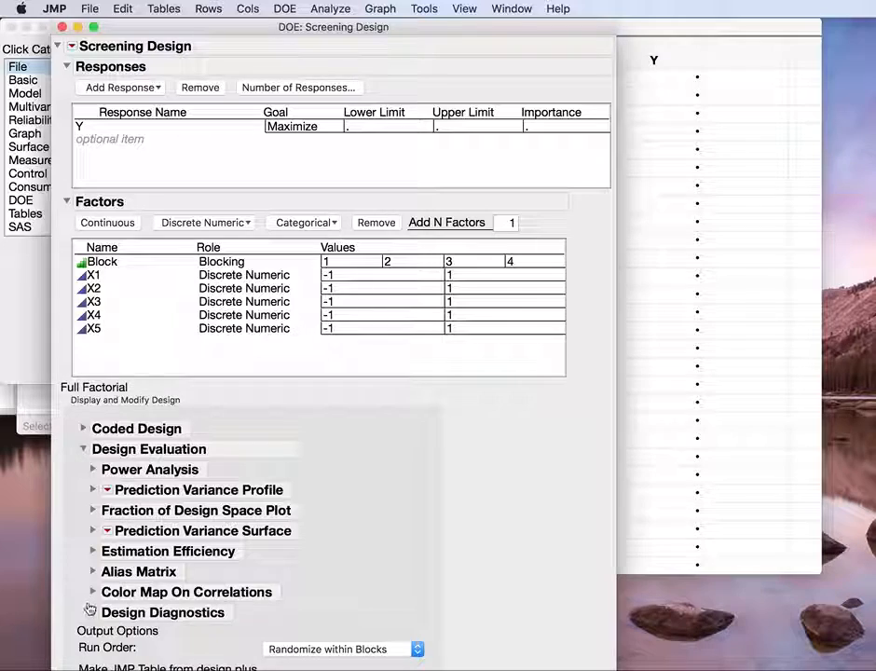
click(84, 450)
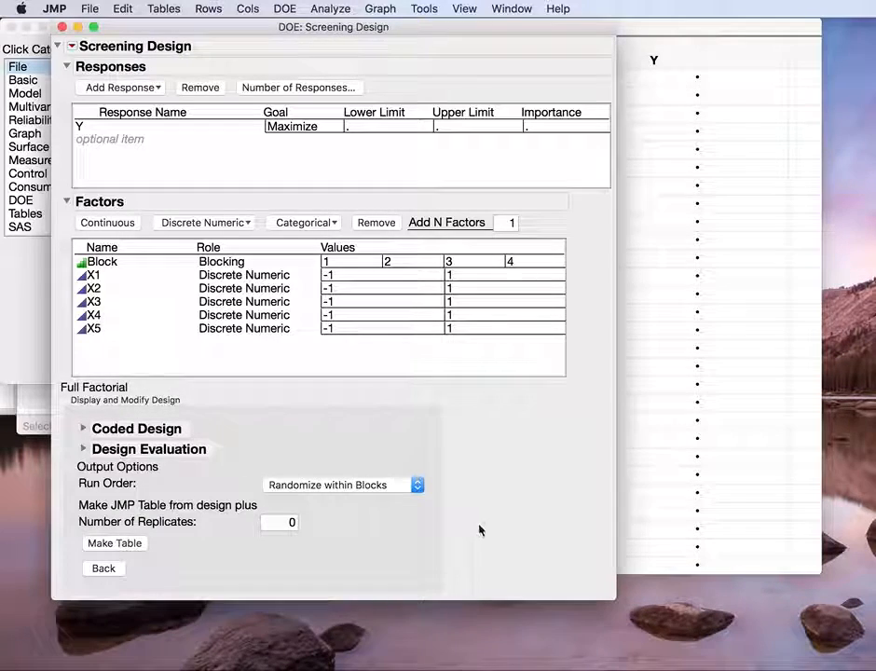
Step: Examine the block assigned to each run code in the Coded Design listing, and collapse the listing again
click(83, 428)
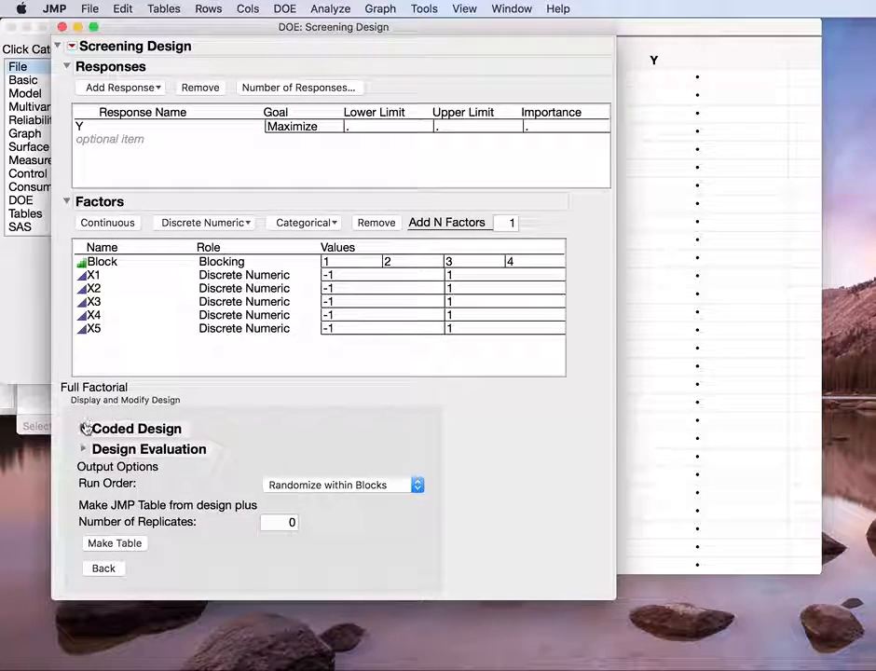
scroll(153, 475, down, 5)
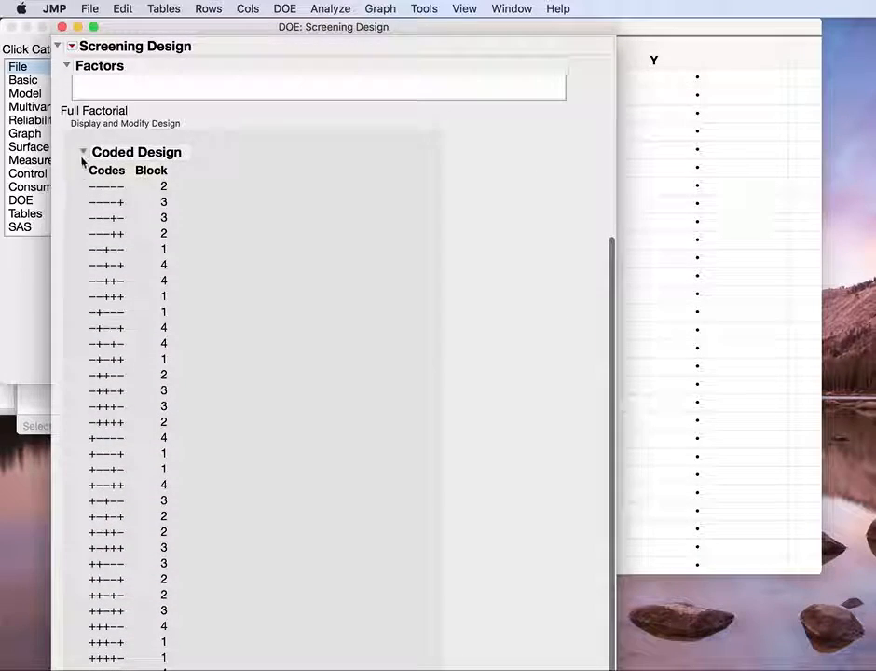
click(86, 152)
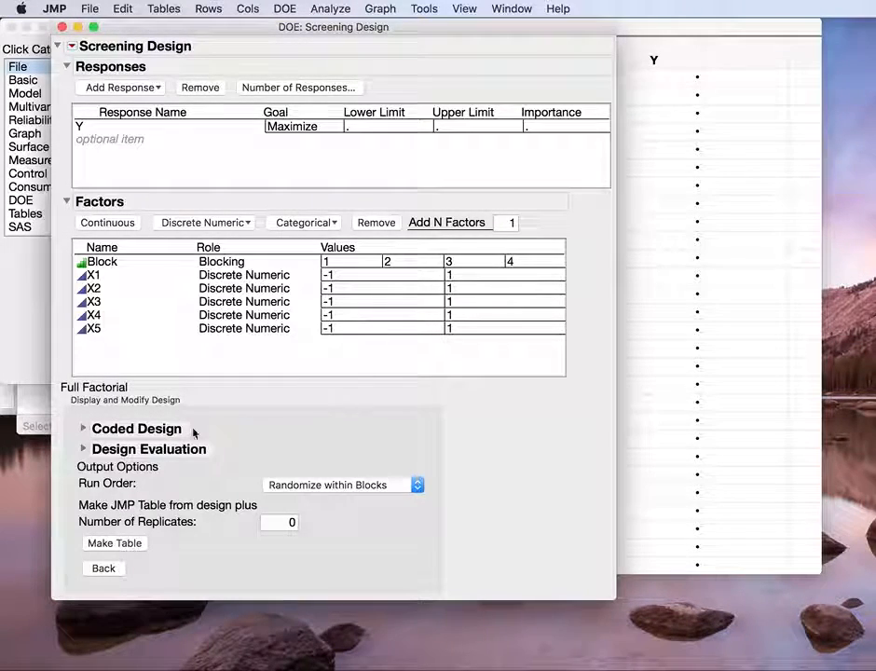
Step: Expand the Design Evaluation reports once more, and close the Screening Design window to return to the Full Factorial table
click(94, 452)
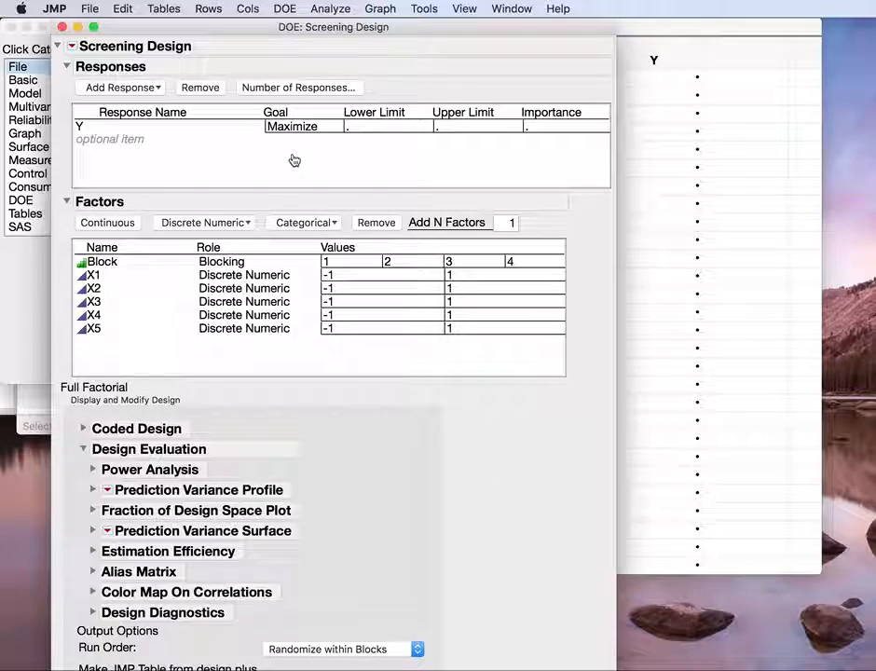
click(62, 28)
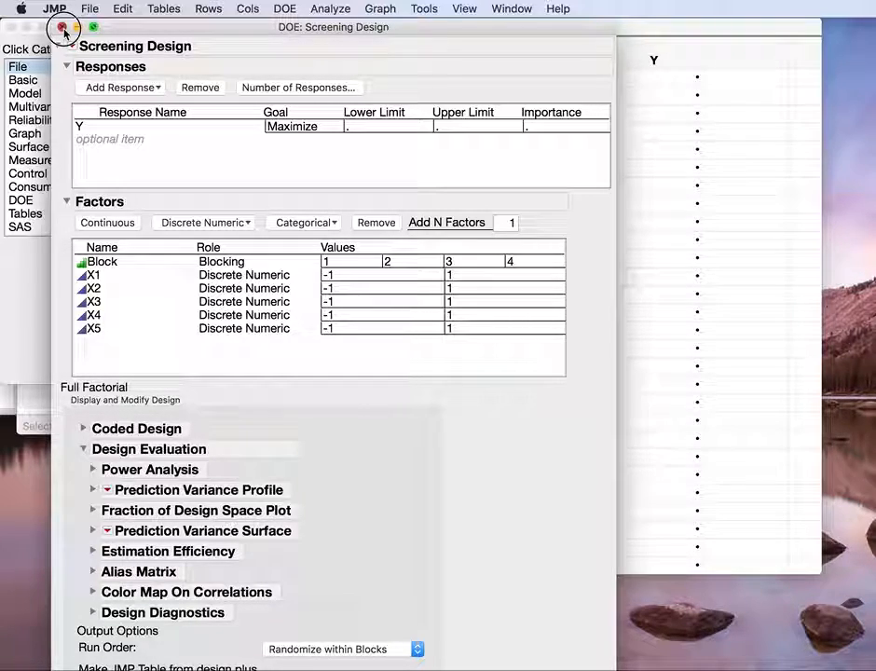
click(61, 29)
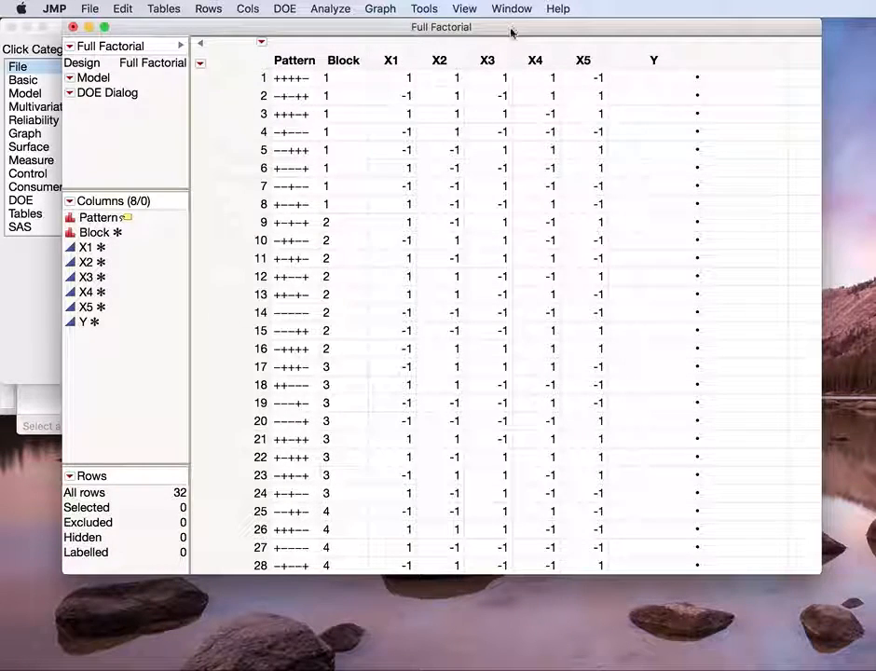